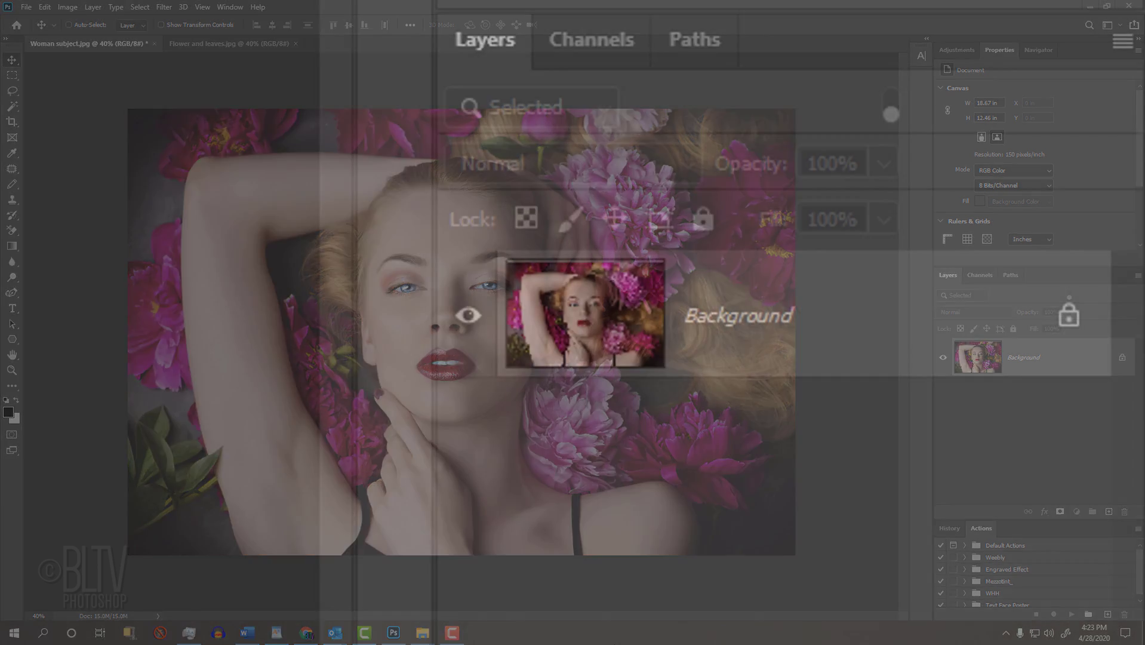
# Duplicate the Woman subject.jpg portrait to Layer 1 and pick Layer 1 as Apply Image's source layer
pyautogui.hotkey('ctrl', 'j')
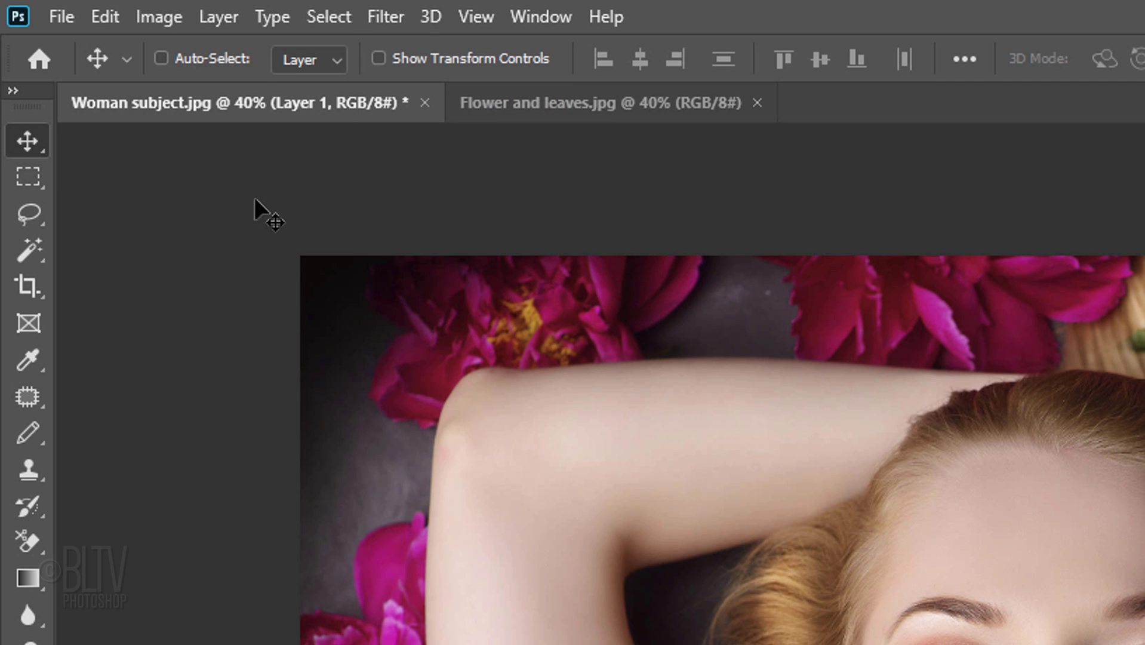
pyautogui.click(161, 24)
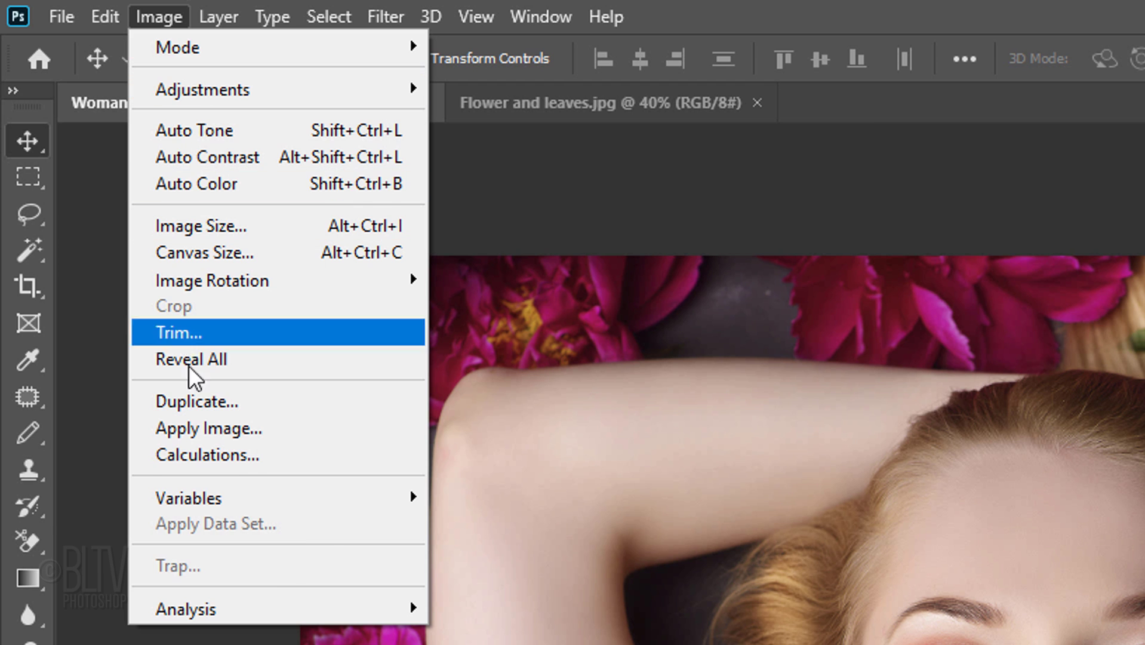
pyautogui.click(209, 428)
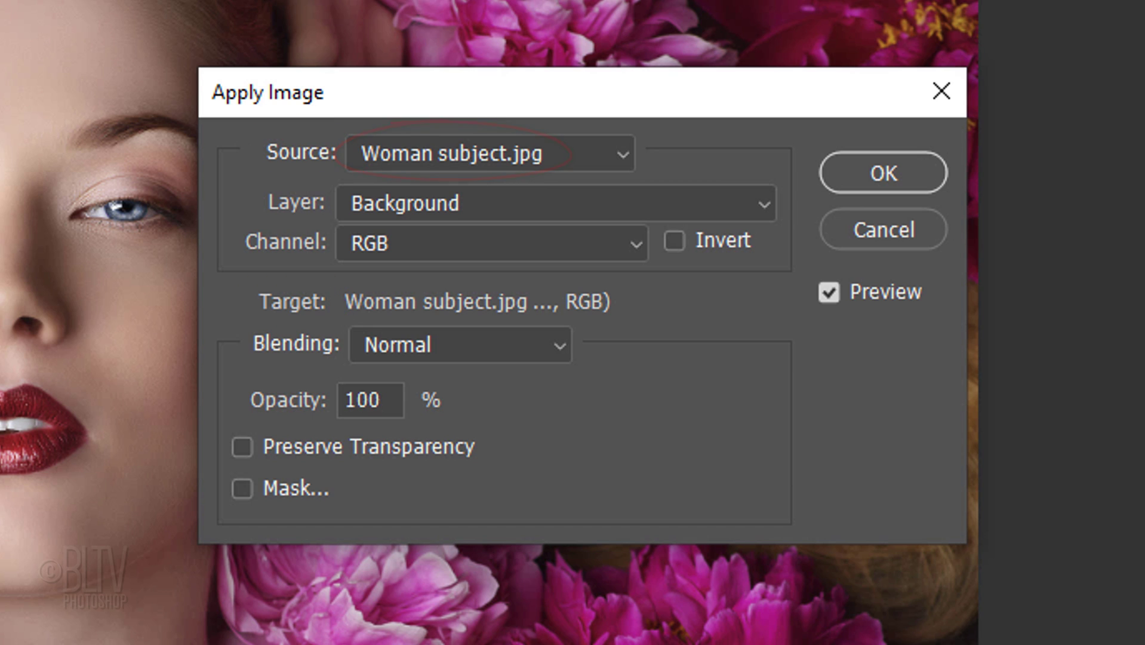
pyautogui.click(498, 203)
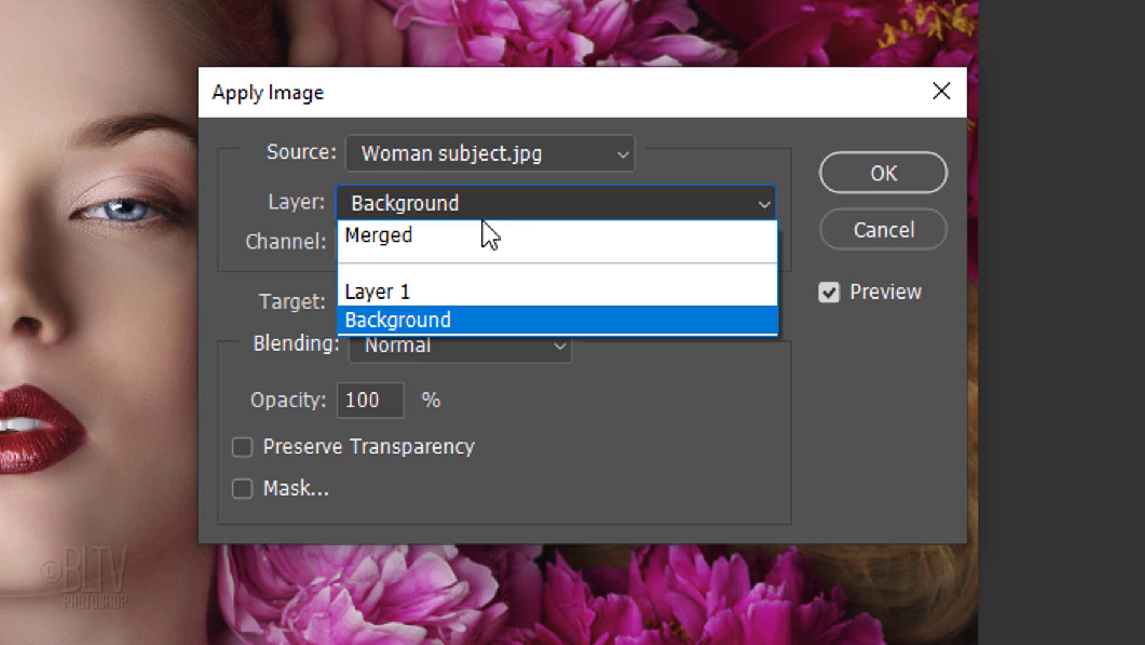
pyautogui.click(386, 289)
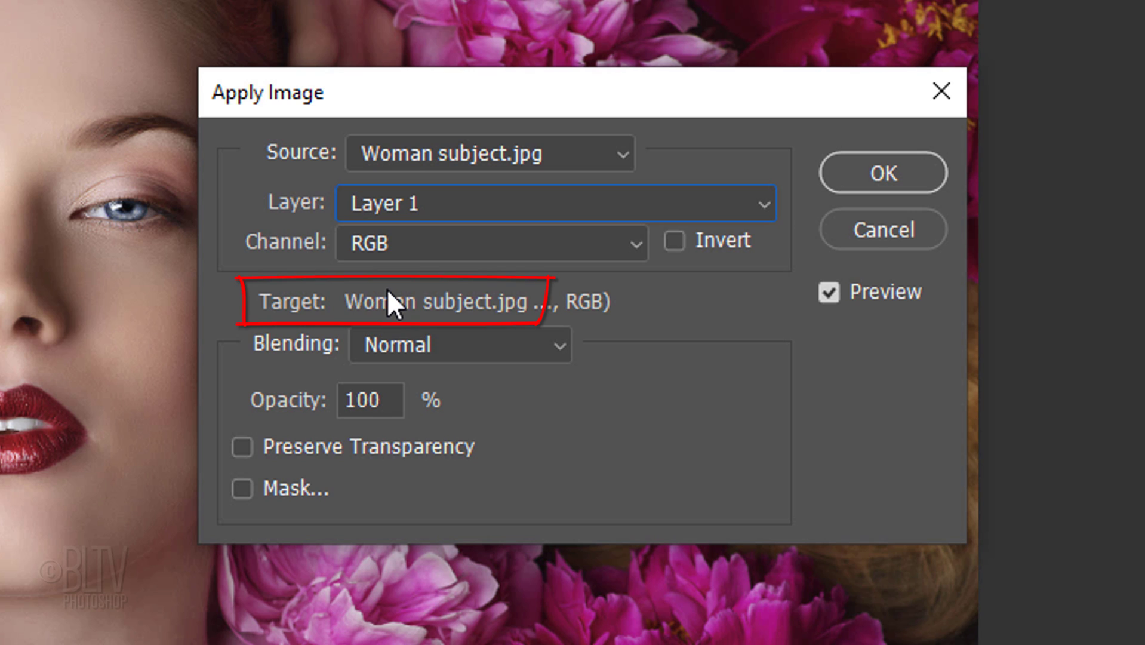
# Try the Red and Green source channels, then settle on Blue for a contrasty black-and-white preview
pyautogui.click(423, 240)
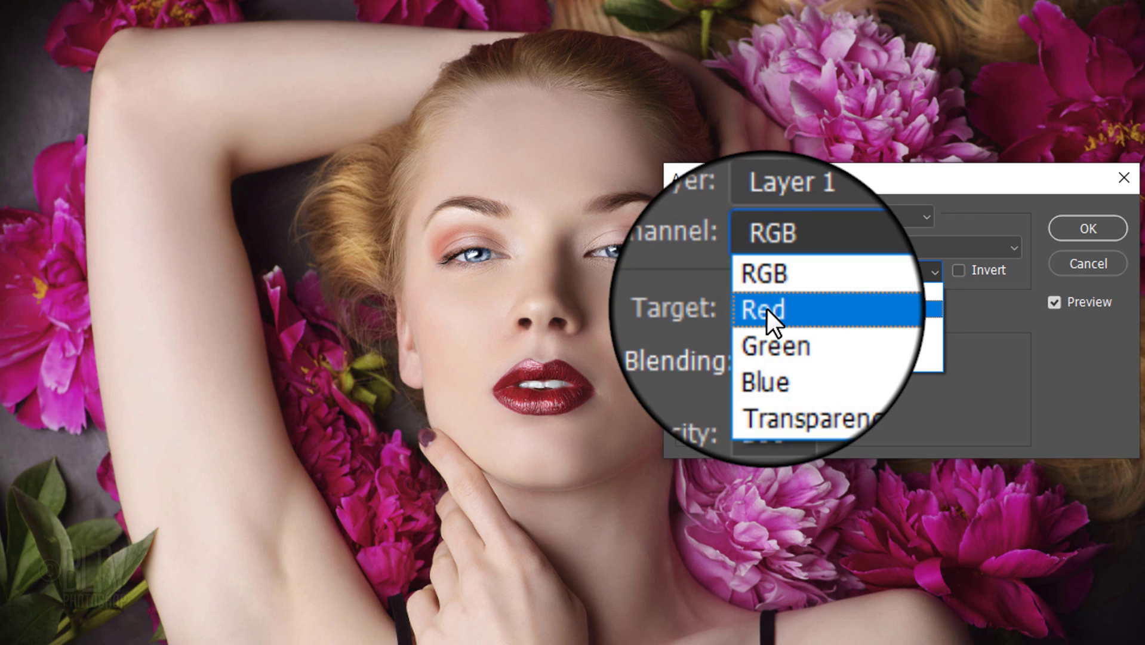
pyautogui.click(362, 303)
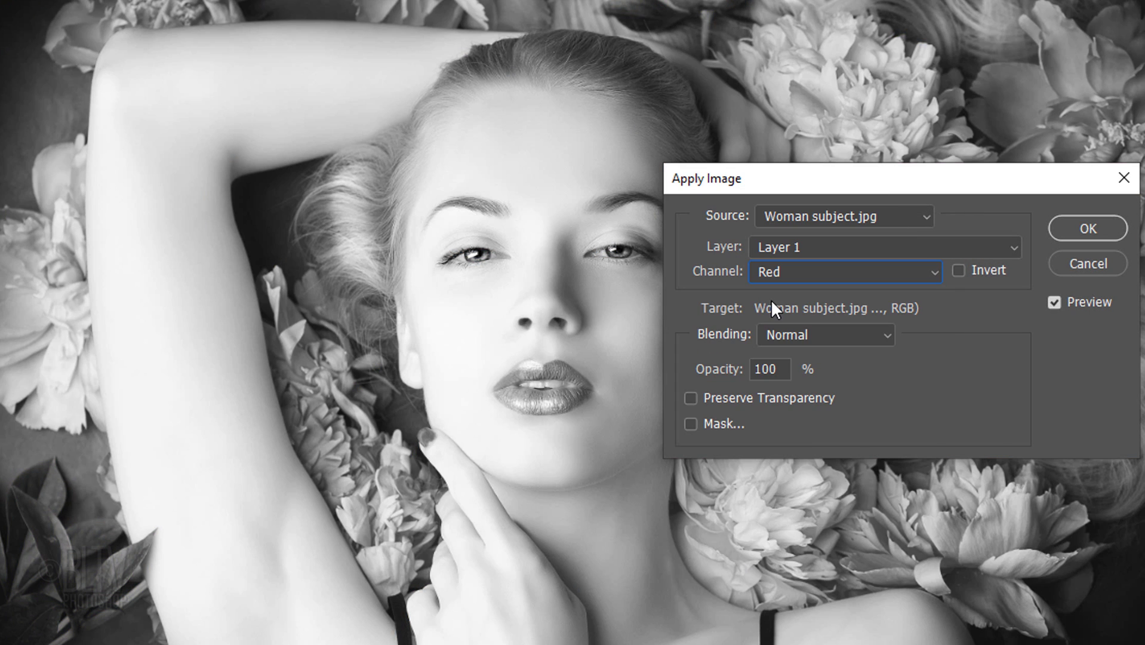
pyautogui.click(793, 273)
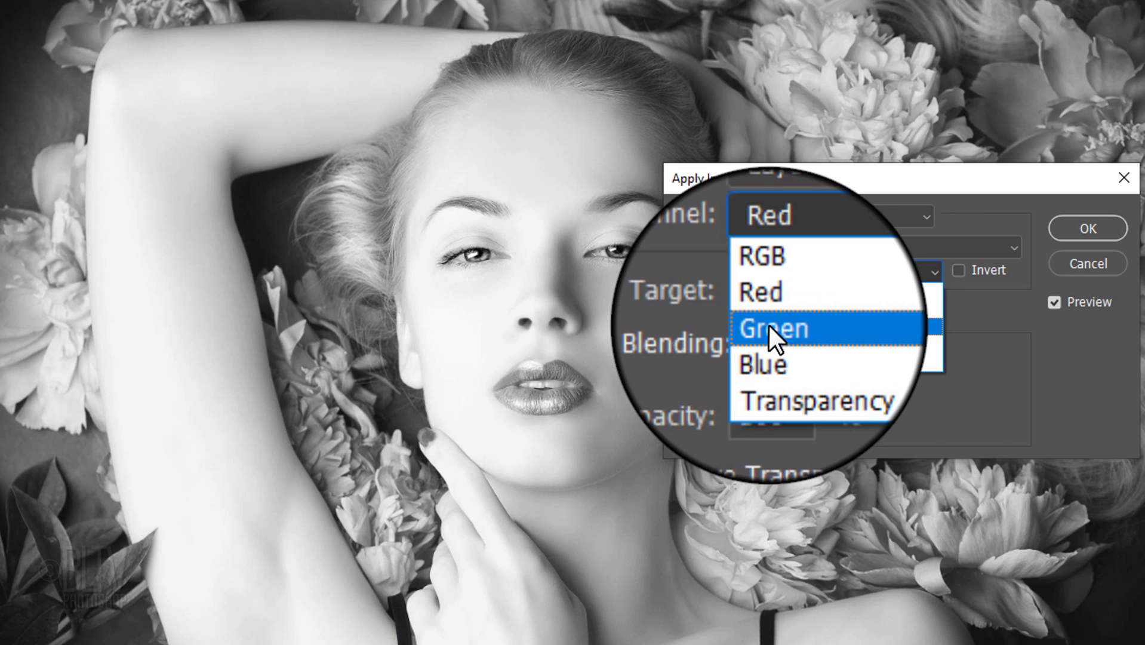
pyautogui.click(773, 324)
pyautogui.click(804, 274)
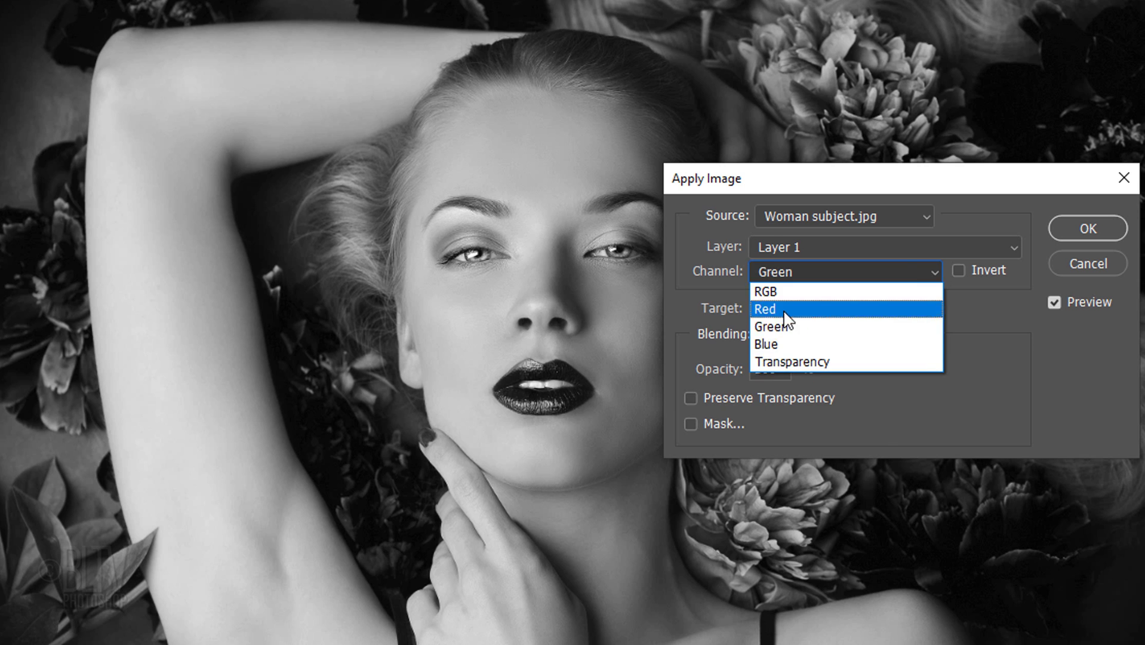
pyautogui.click(769, 343)
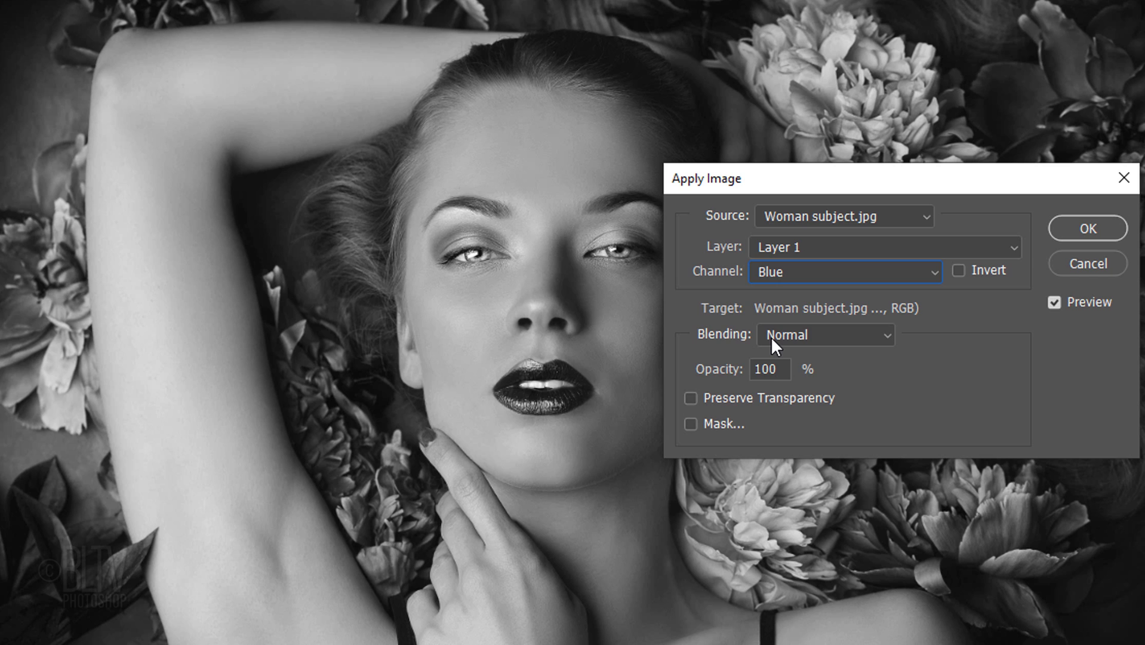
# Preview blend modes from Darken through Multiply, Color Burn, Screen and Overlay to Soft Light
pyautogui.click(810, 333)
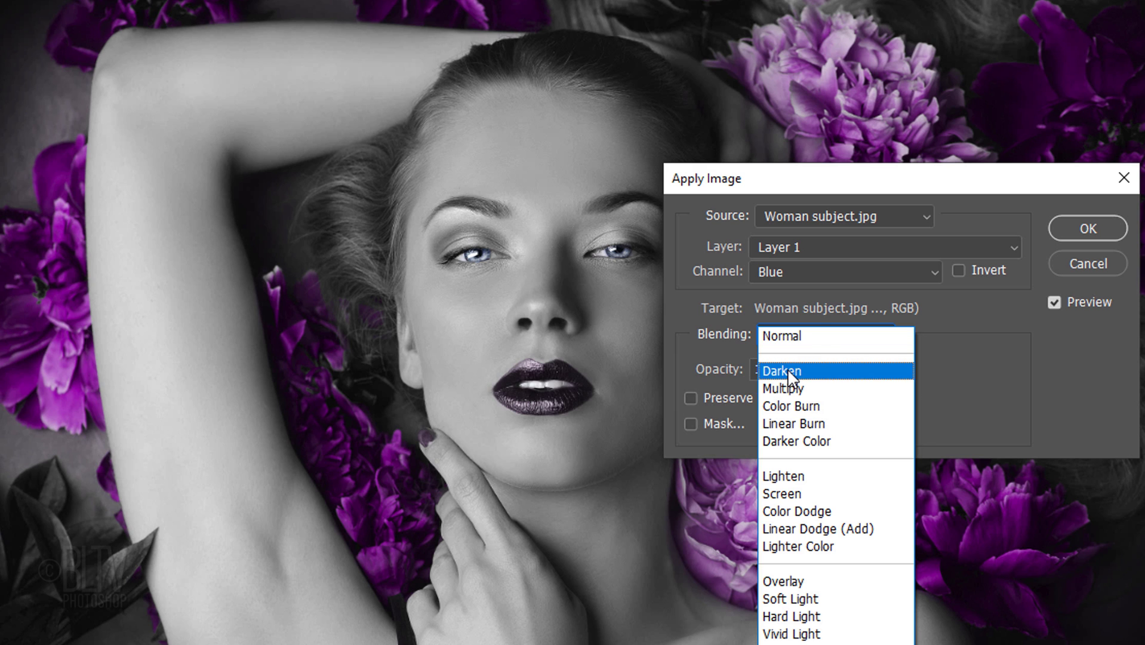
pyautogui.click(791, 370)
pyautogui.press('Down')
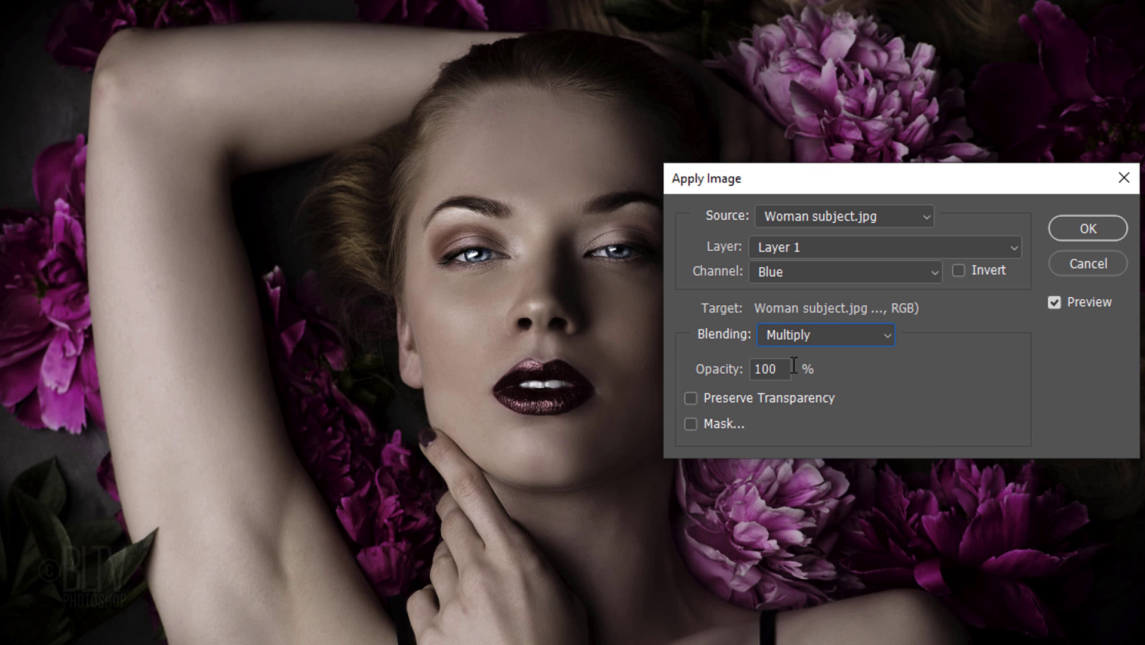
pyautogui.press('Down')
pyautogui.press('Down')
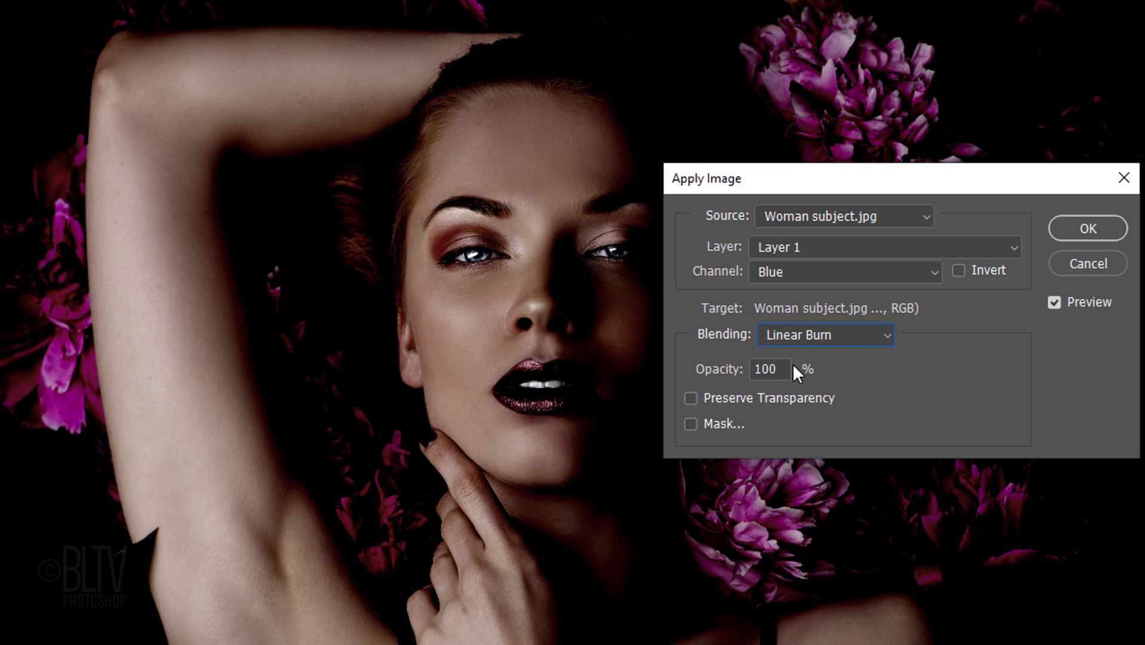
pyautogui.press('Down')
pyautogui.press('Down')
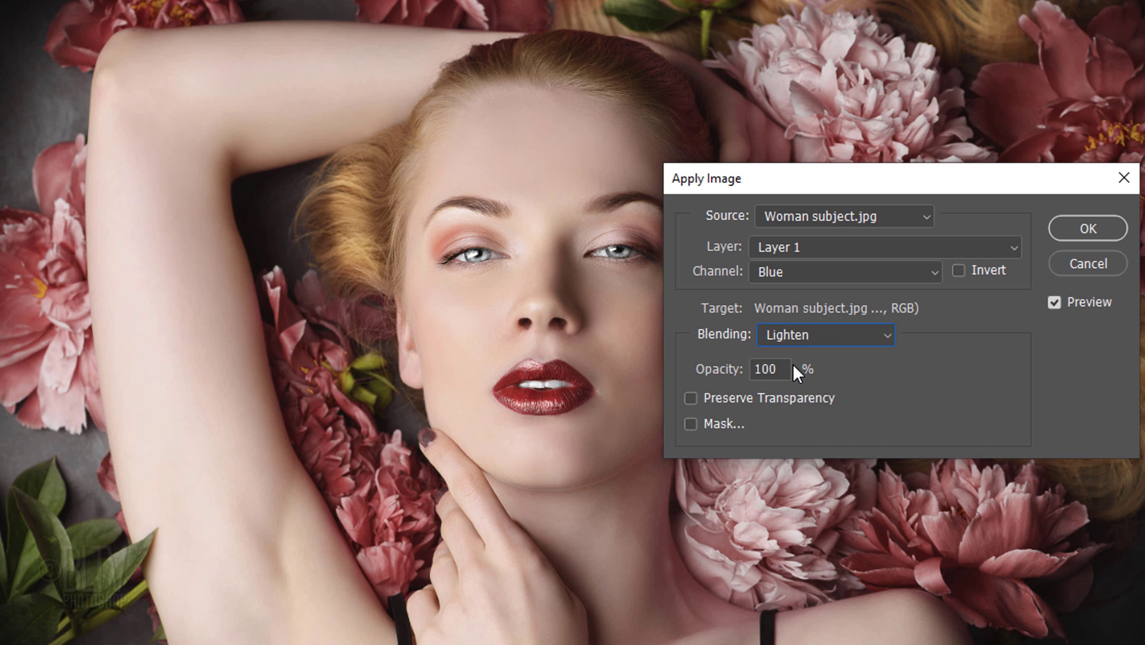
pyautogui.press('Down')
pyautogui.press('Down')
pyautogui.press('Down')
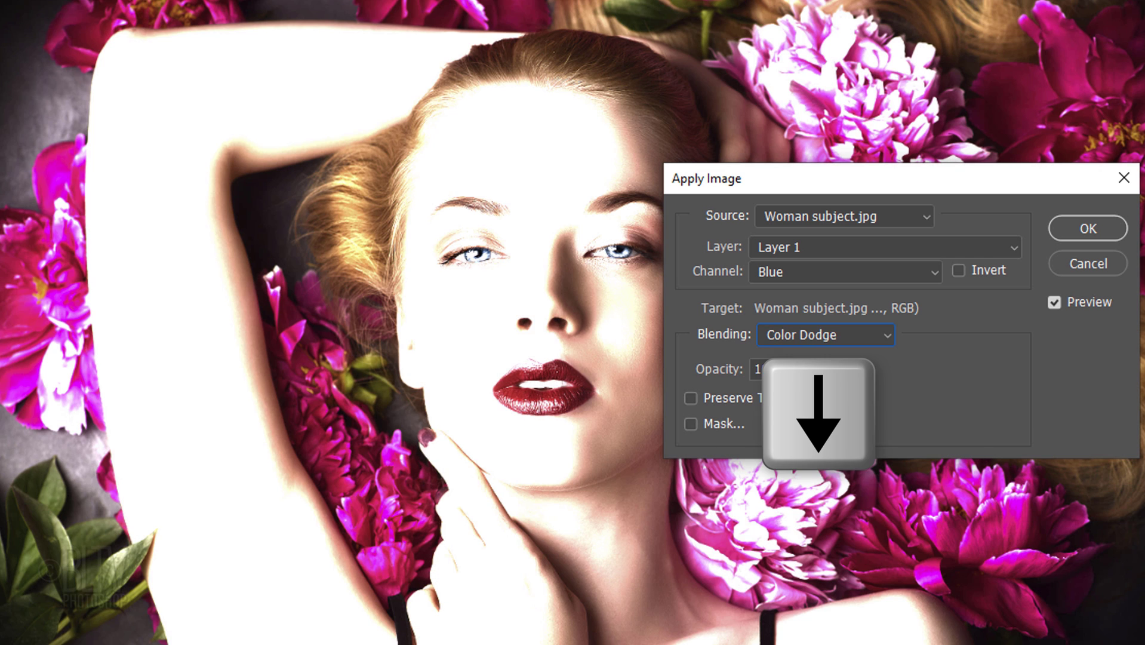
pyautogui.press('Down')
pyautogui.press('Down')
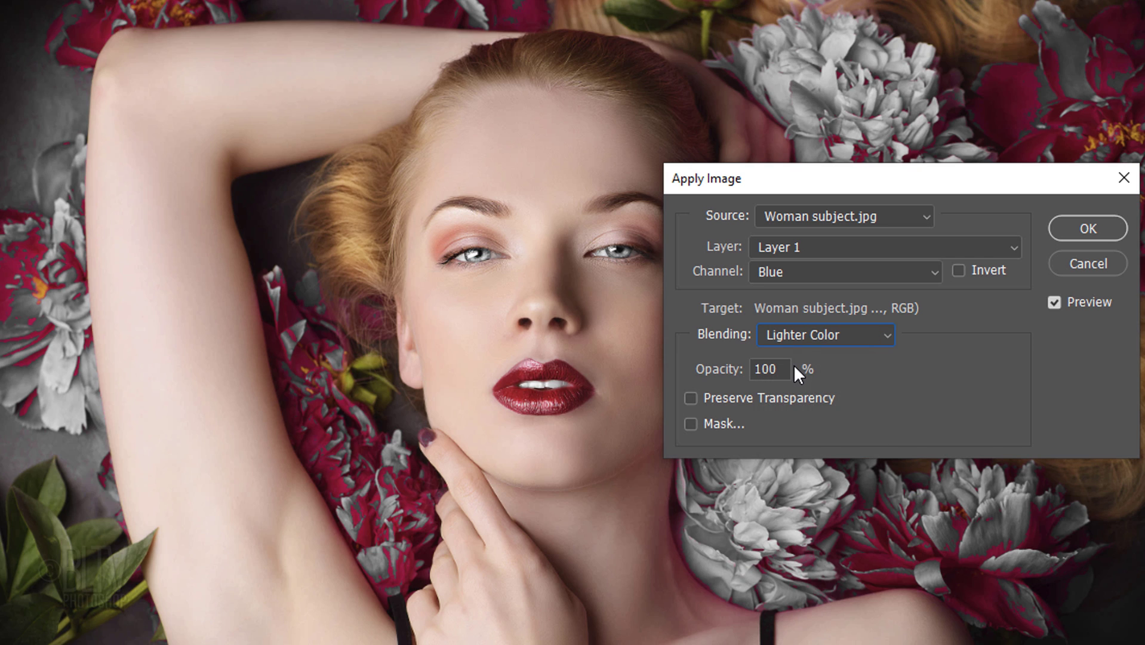
pyautogui.press('Down')
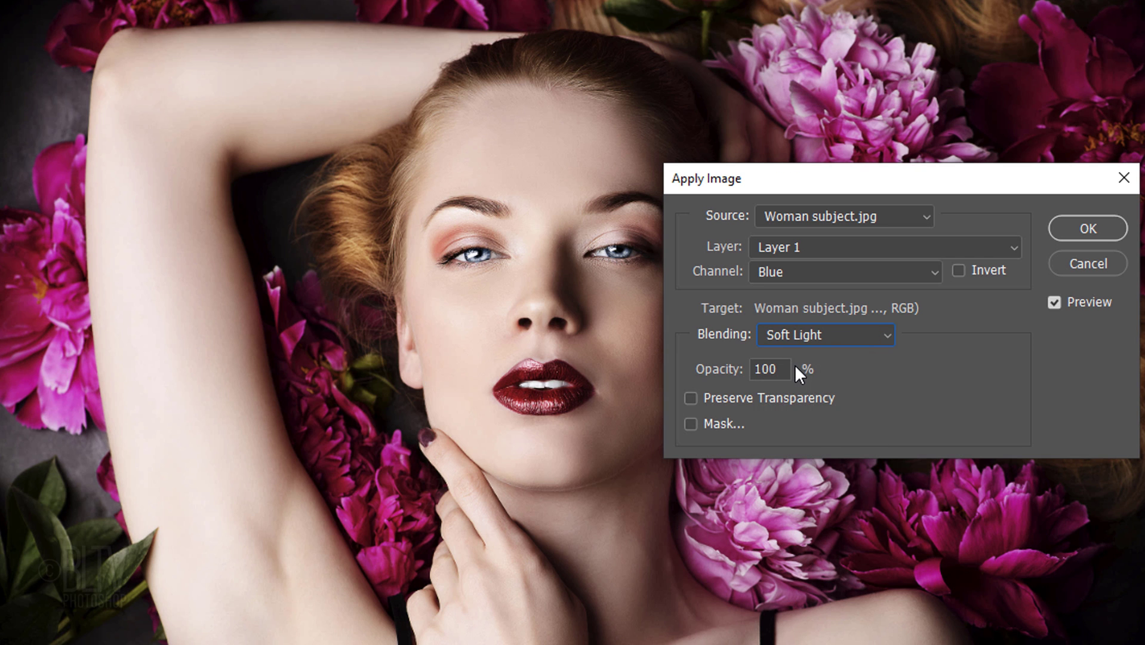
pyautogui.press('Down')
pyautogui.press('Down')
pyautogui.press('Down')
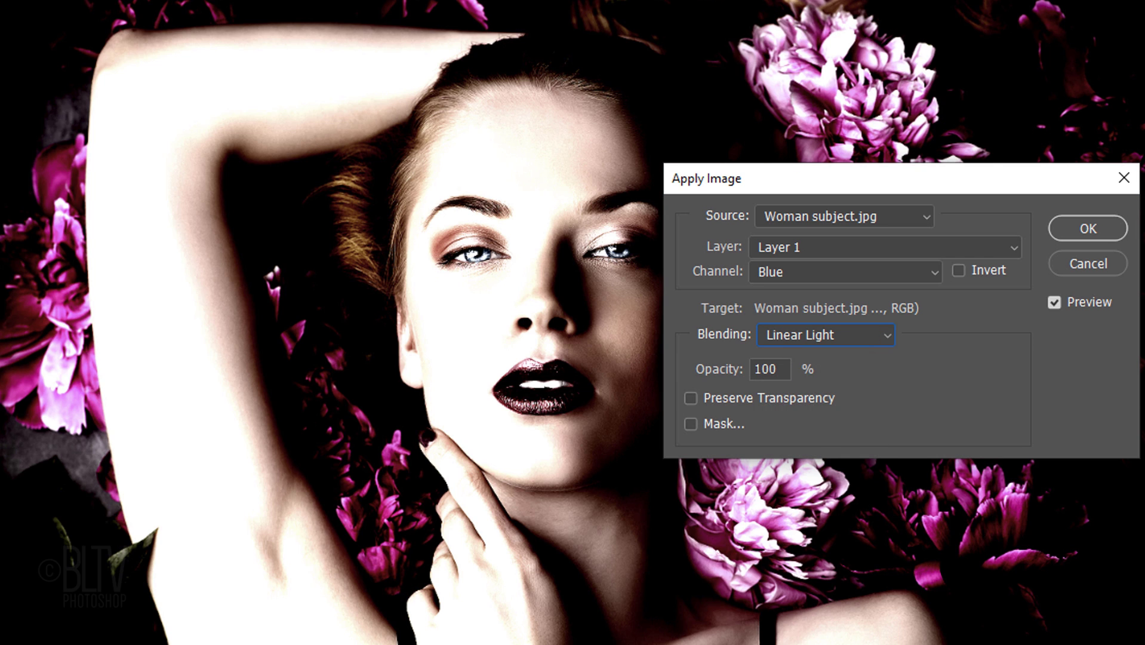
# Settle on Darken blending and scrub the opacity to test its strength
pyautogui.click(803, 337)
pyautogui.click(786, 370)
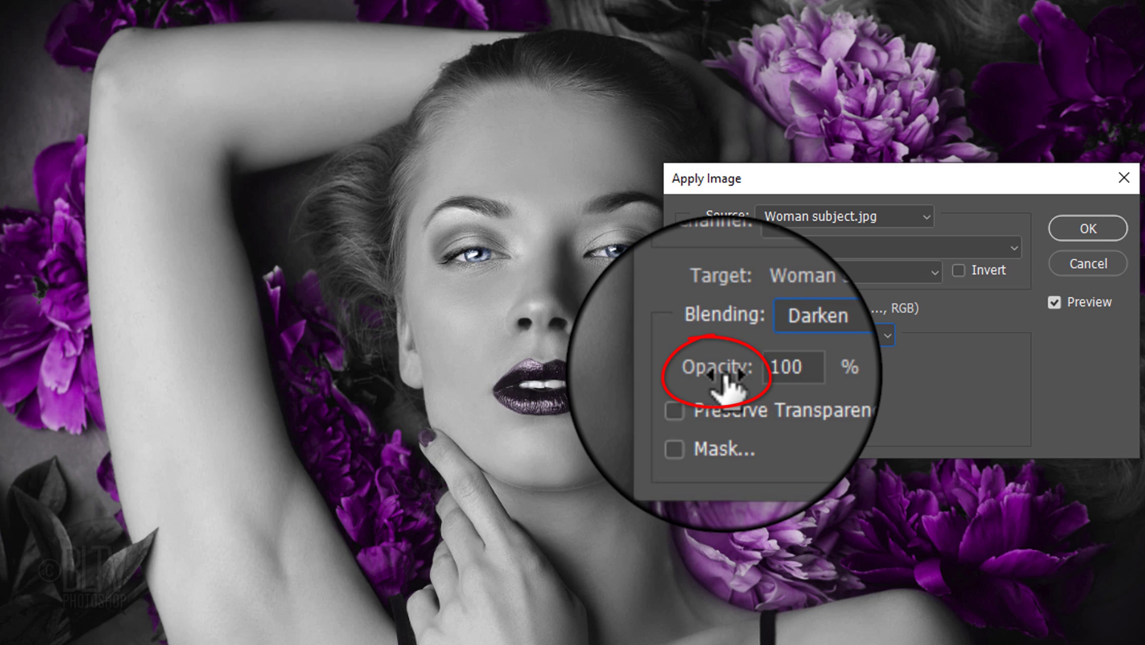
pyautogui.moveTo(734, 375)
pyautogui.mouseDown()
pyautogui.moveTo(700, 379)
pyautogui.moveTo(730, 377)
pyautogui.mouseUp()
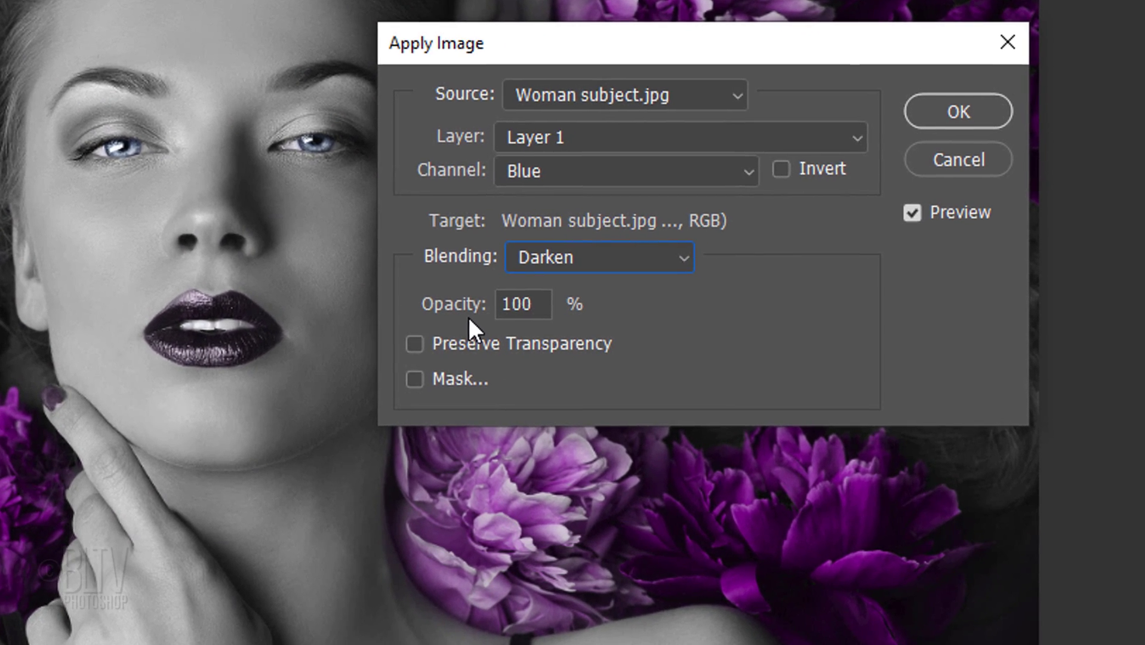
# Enable an inverted mask from Layer 1's Blue channel, after trying Red and Green
pyautogui.click(457, 375)
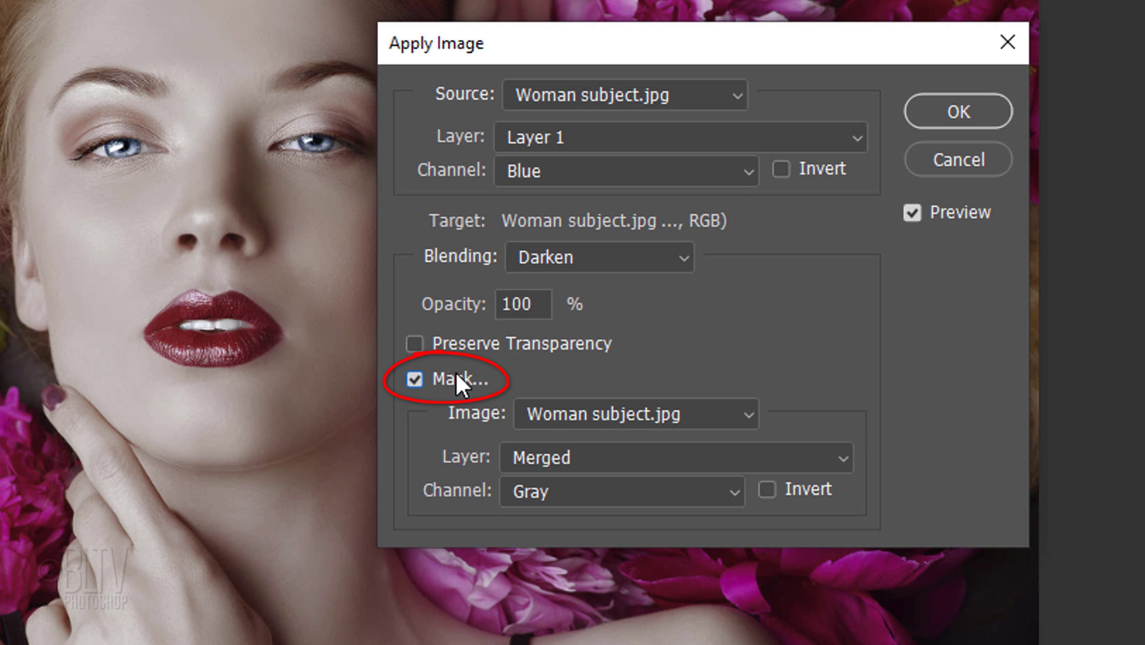
pyautogui.click(525, 461)
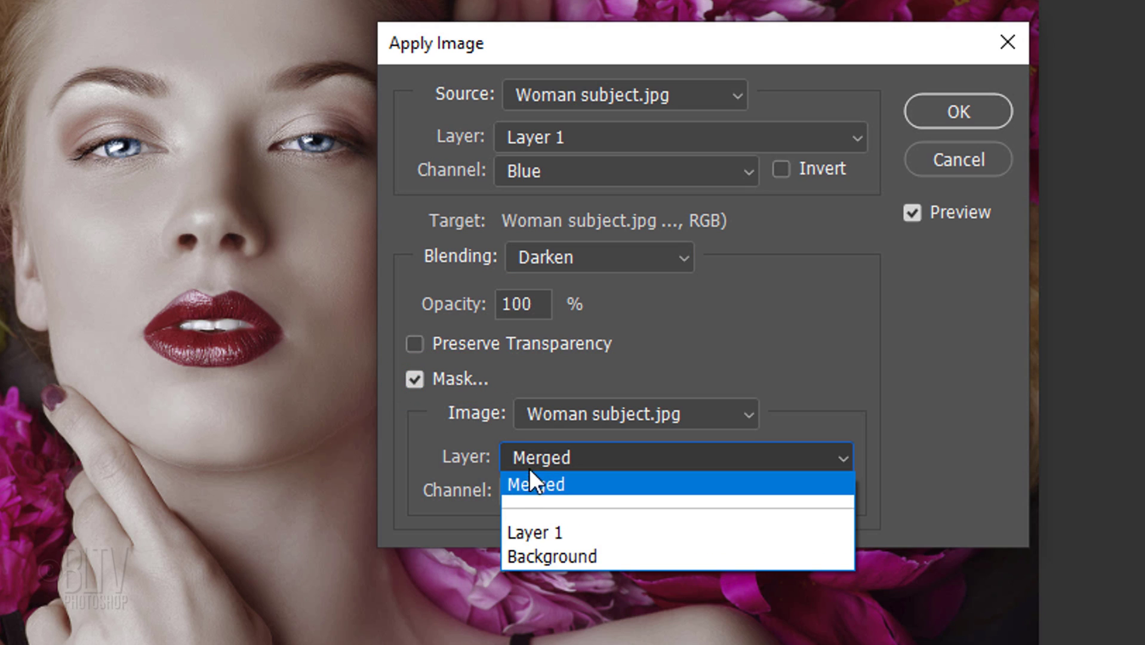
pyautogui.click(535, 533)
pyautogui.click(580, 495)
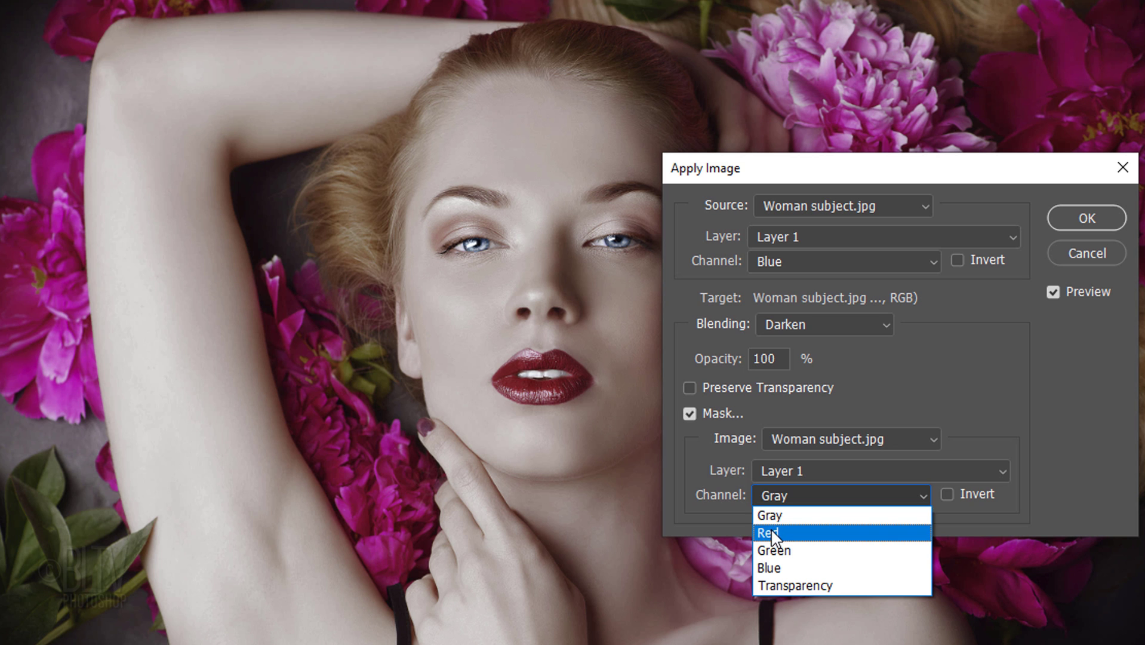
pyautogui.click(525, 541)
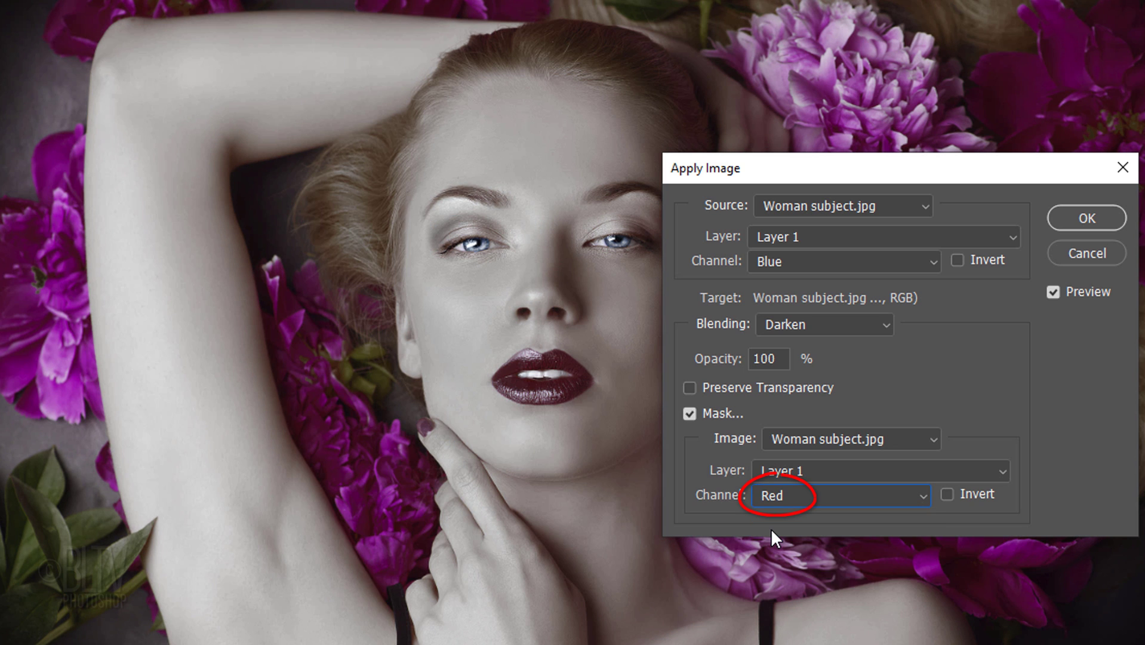
pyautogui.press('Down')
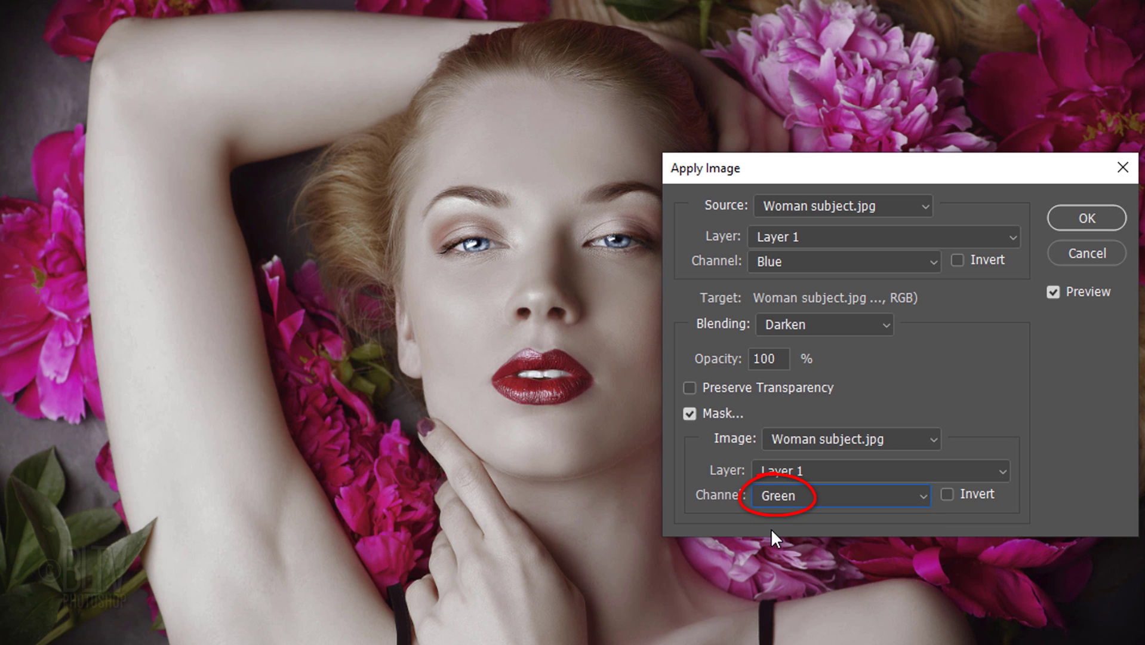
pyautogui.press('Down')
pyautogui.click(772, 496)
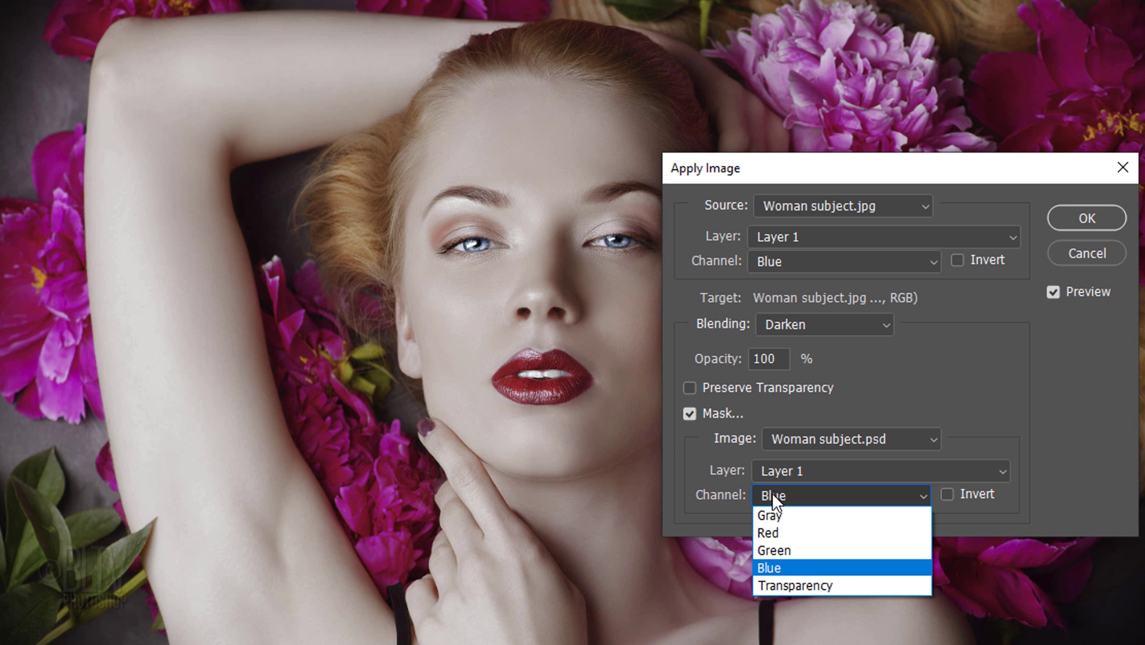
pyautogui.click(772, 495)
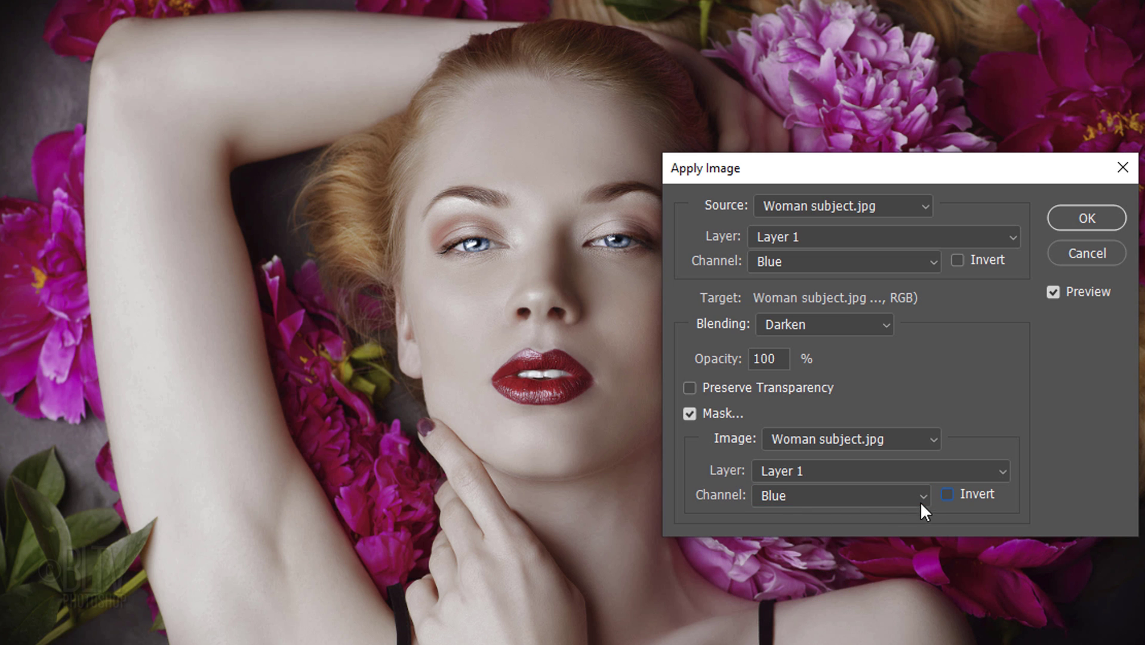
pyautogui.click(947, 494)
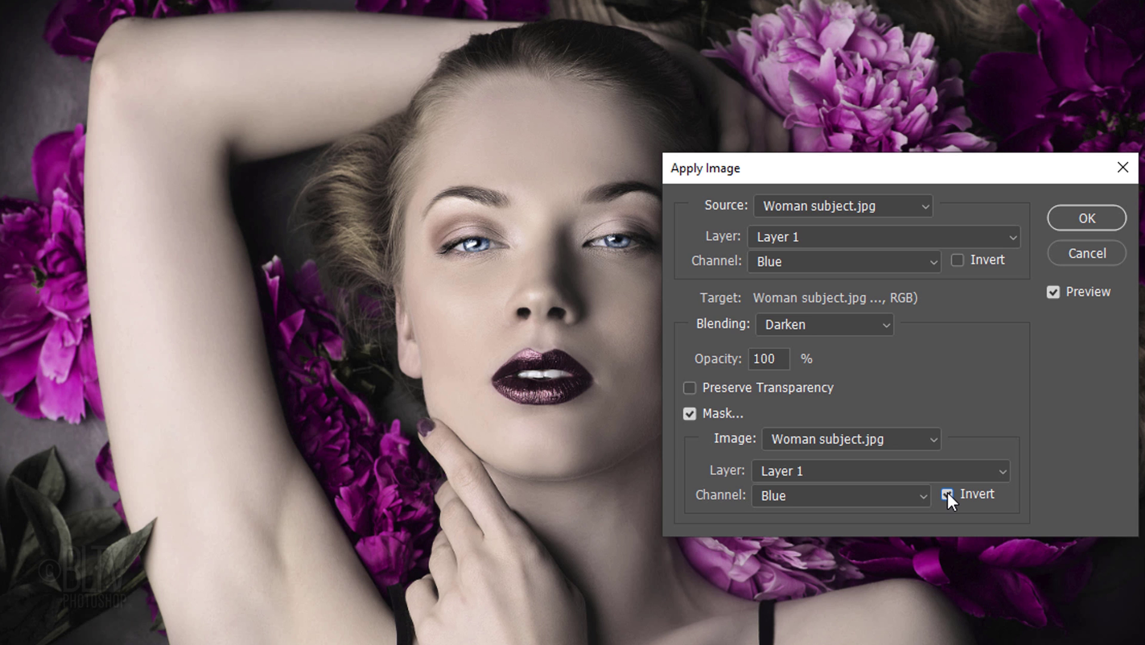
# Turn off the mask and switch the source channel to Green, keeping Darken blending
pyautogui.click(690, 414)
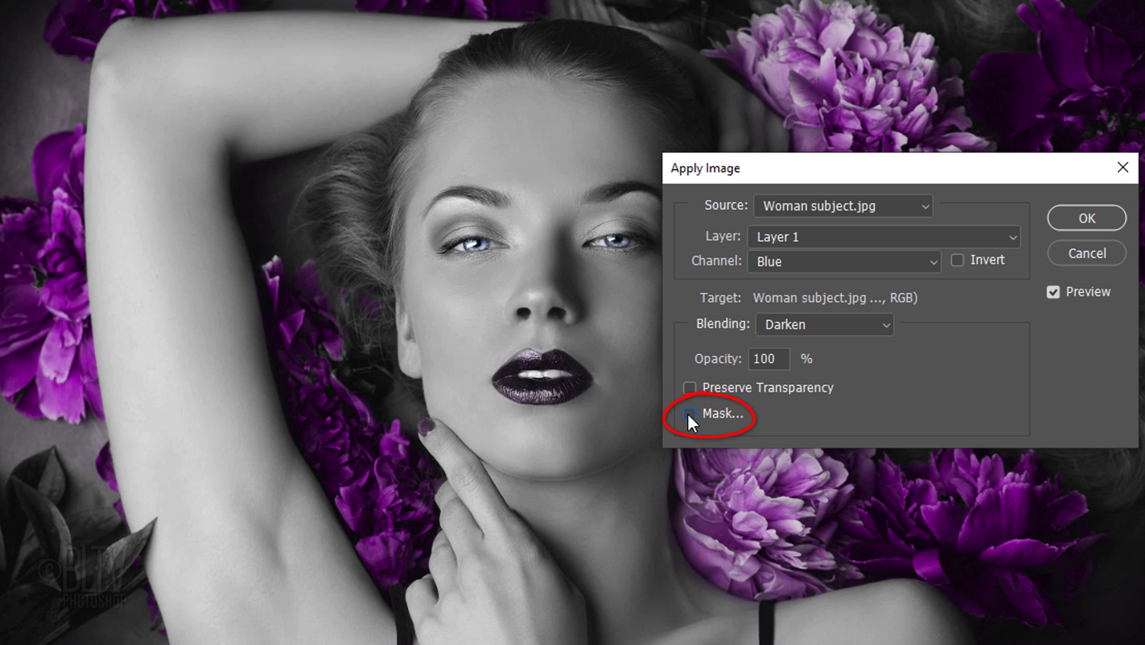
pyautogui.click(798, 258)
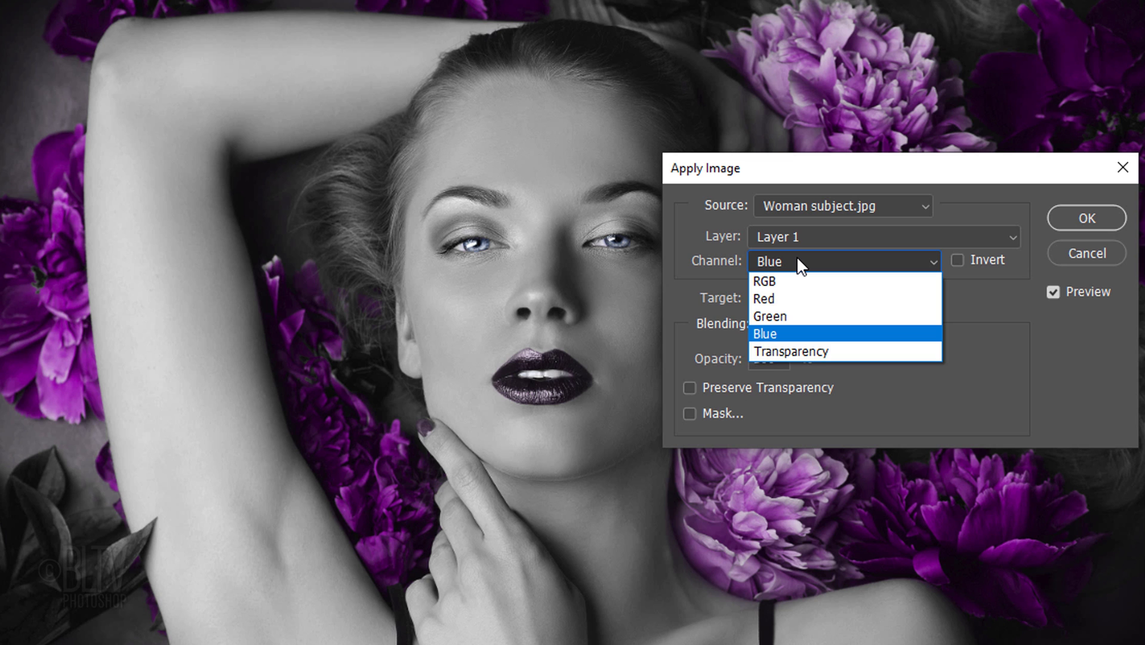
pyautogui.click(768, 312)
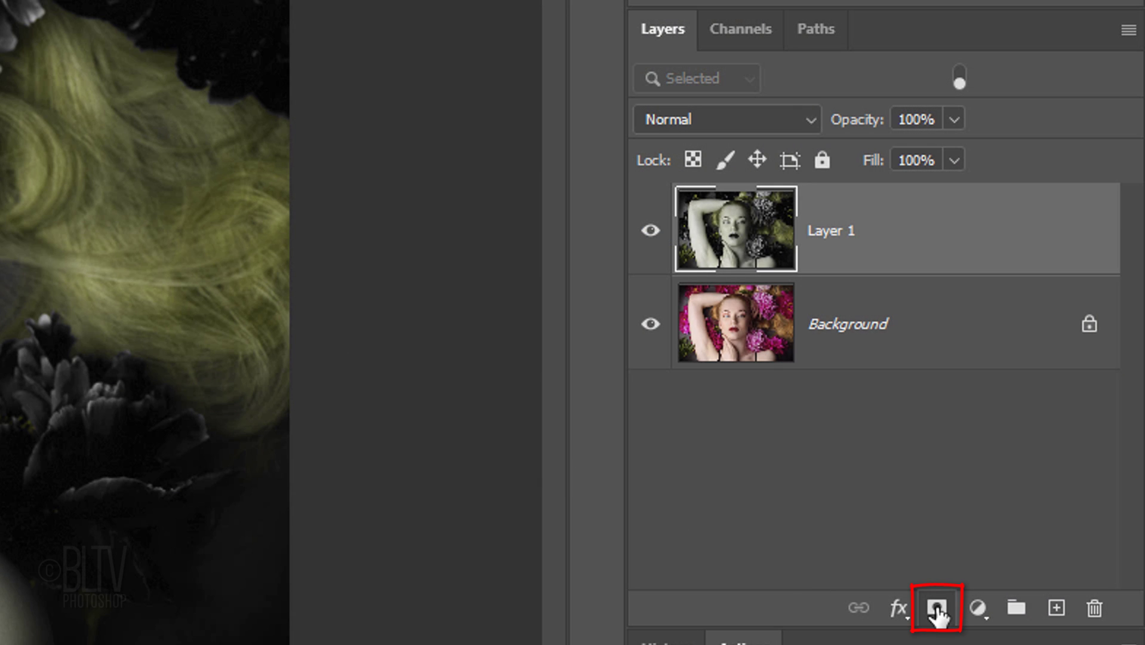
# Add a white layer mask to Layer 1 and zoom in on the face from eyes to lips
pyautogui.click(936, 608)
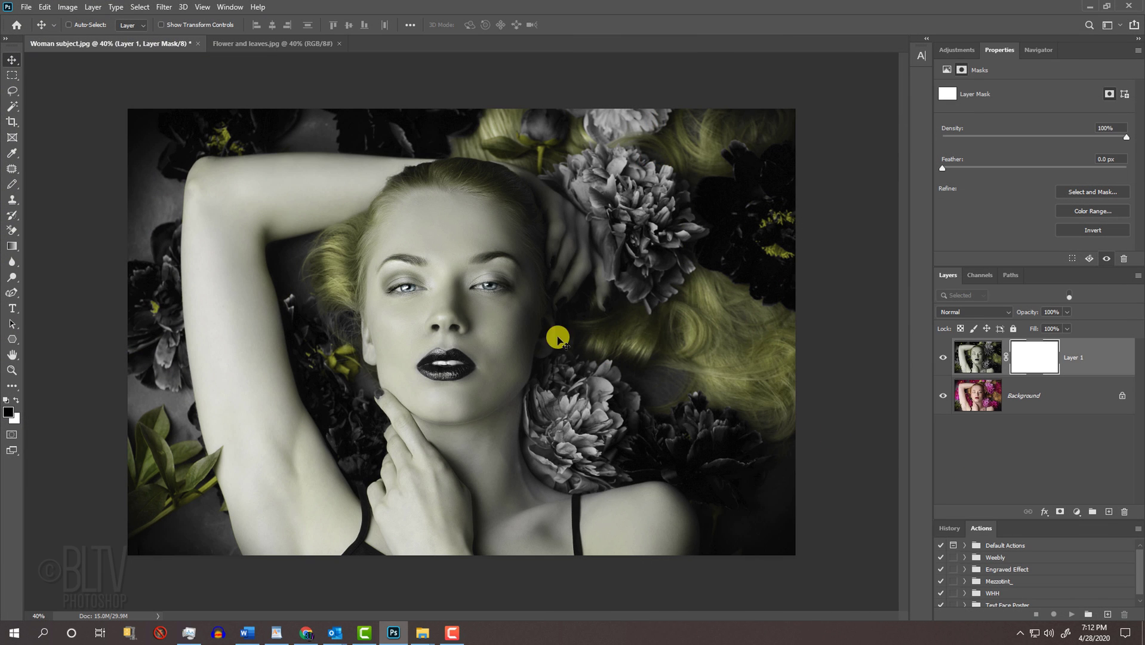
pyautogui.press('z')
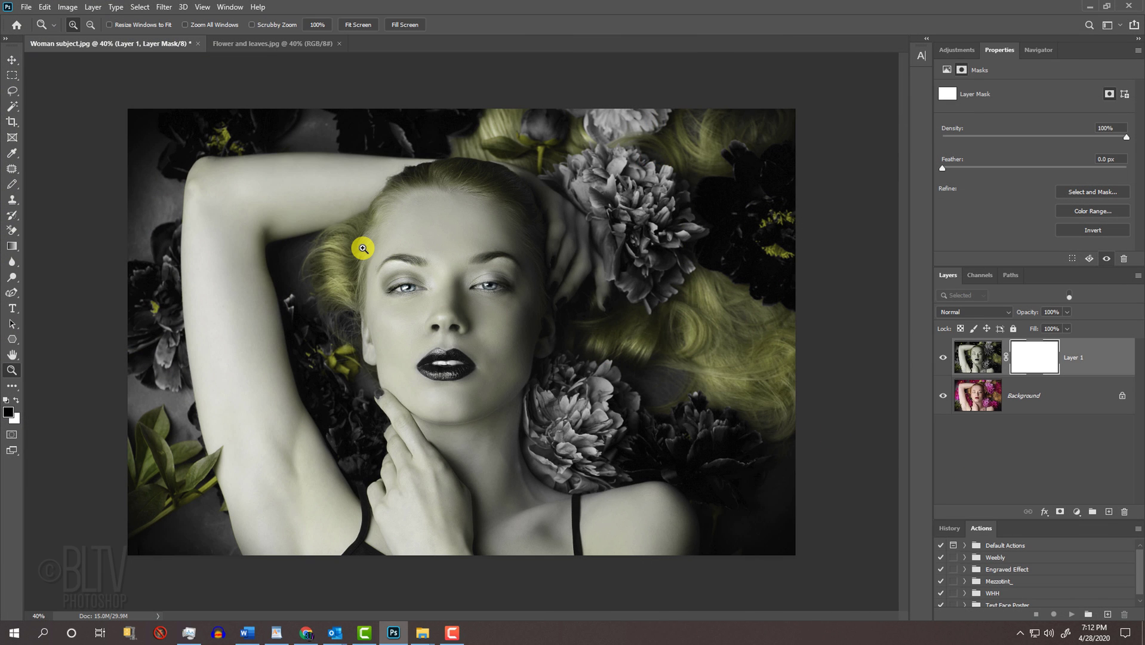
pyautogui.moveTo(377, 251); pyautogui.dragTo(534, 401)
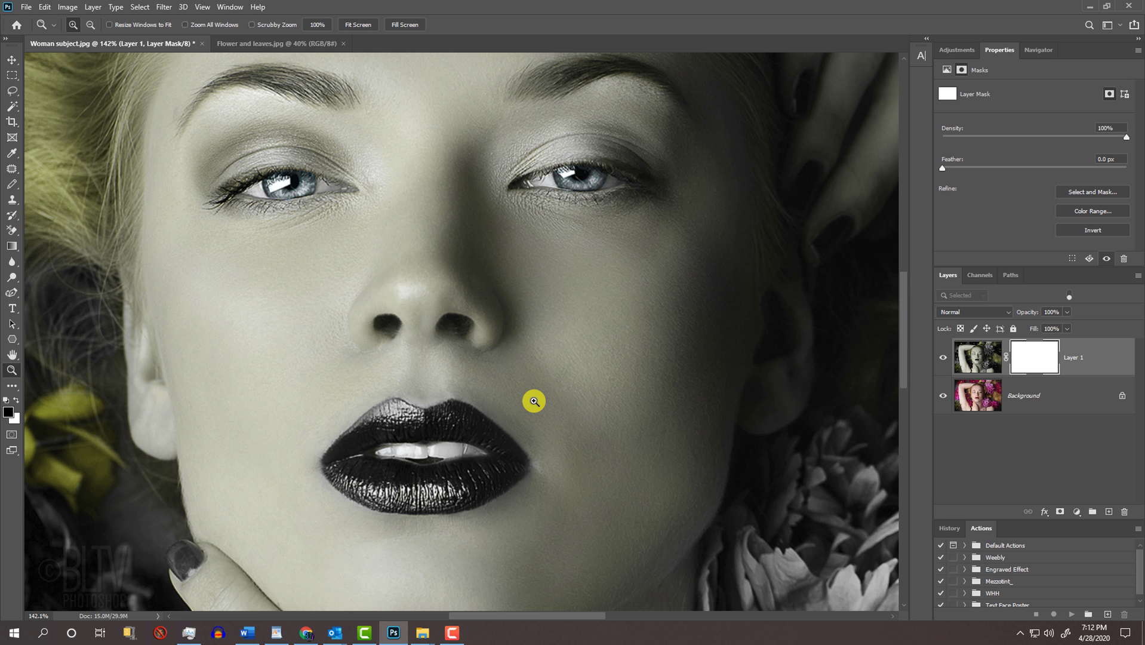
pyautogui.press('space')
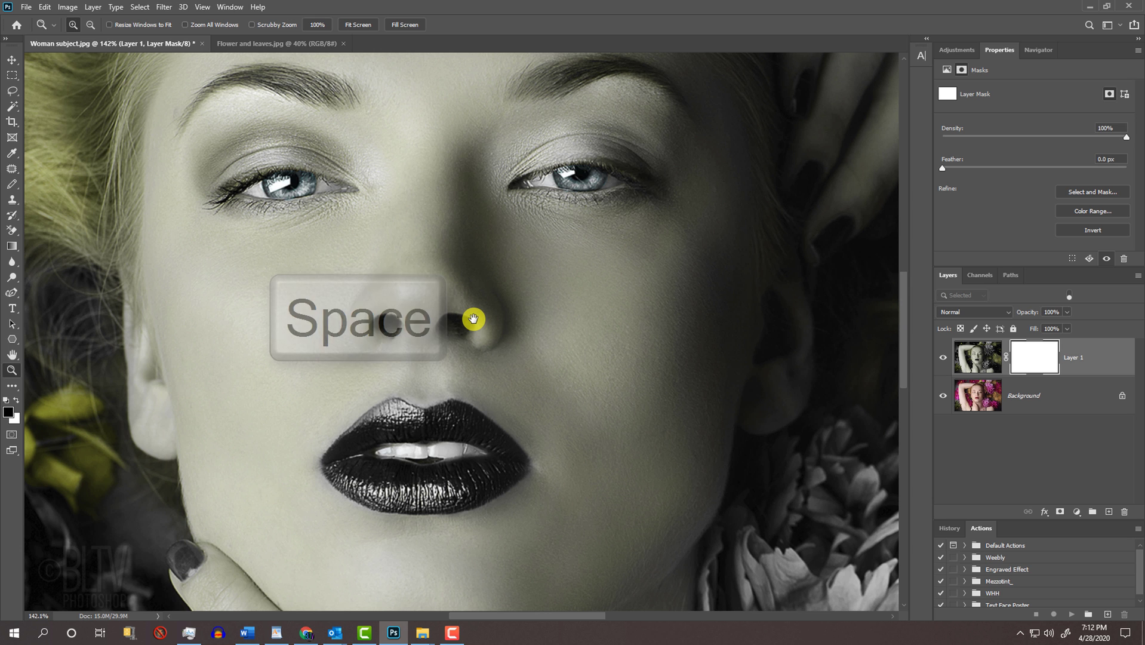
pyautogui.moveTo(471, 320); pyautogui.dragTo(545, 334)
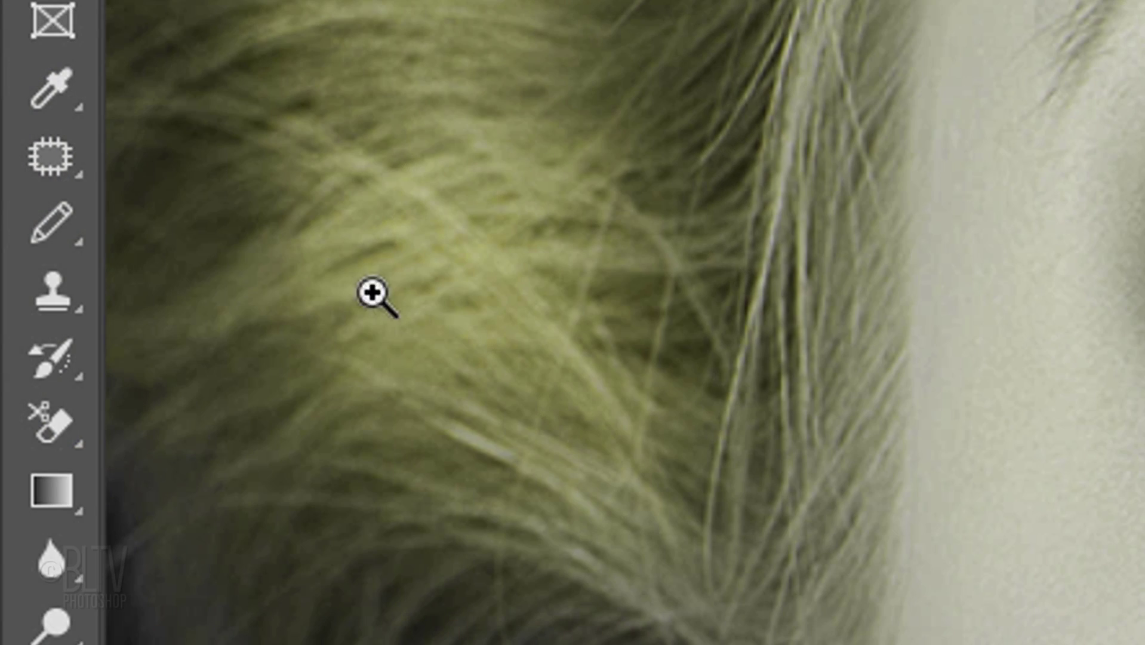
# Switch to the Brush Tool and shrink the Soft Round brush from 800 px to 58 px
pyautogui.rightClick(12, 184)
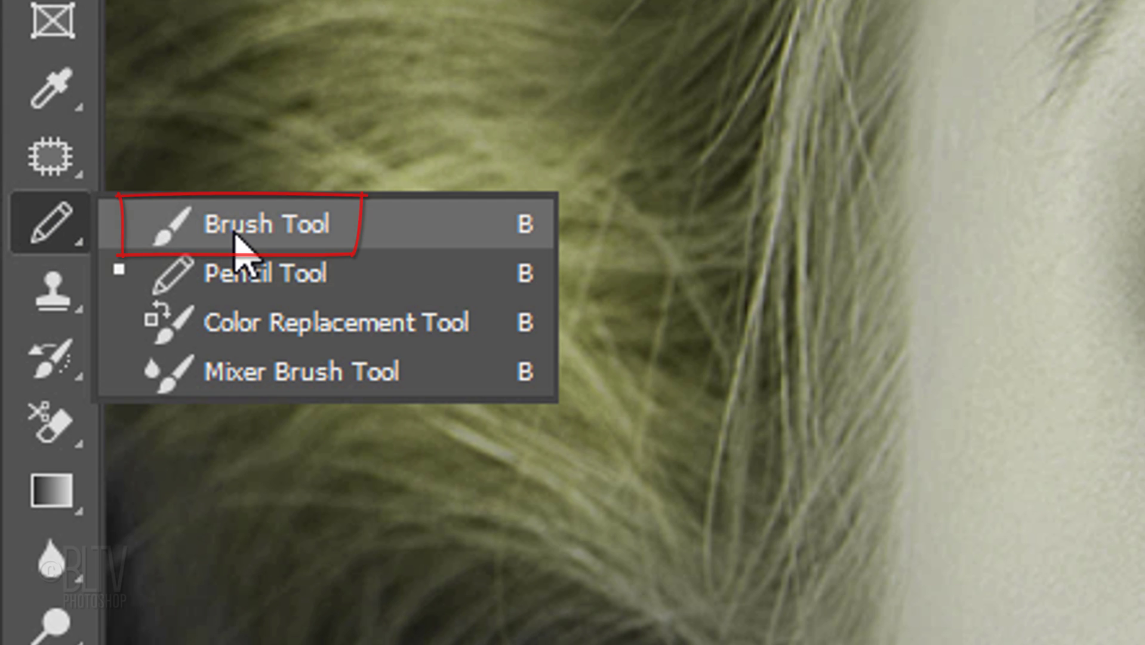
pyautogui.click(233, 232)
pyautogui.click(266, 78)
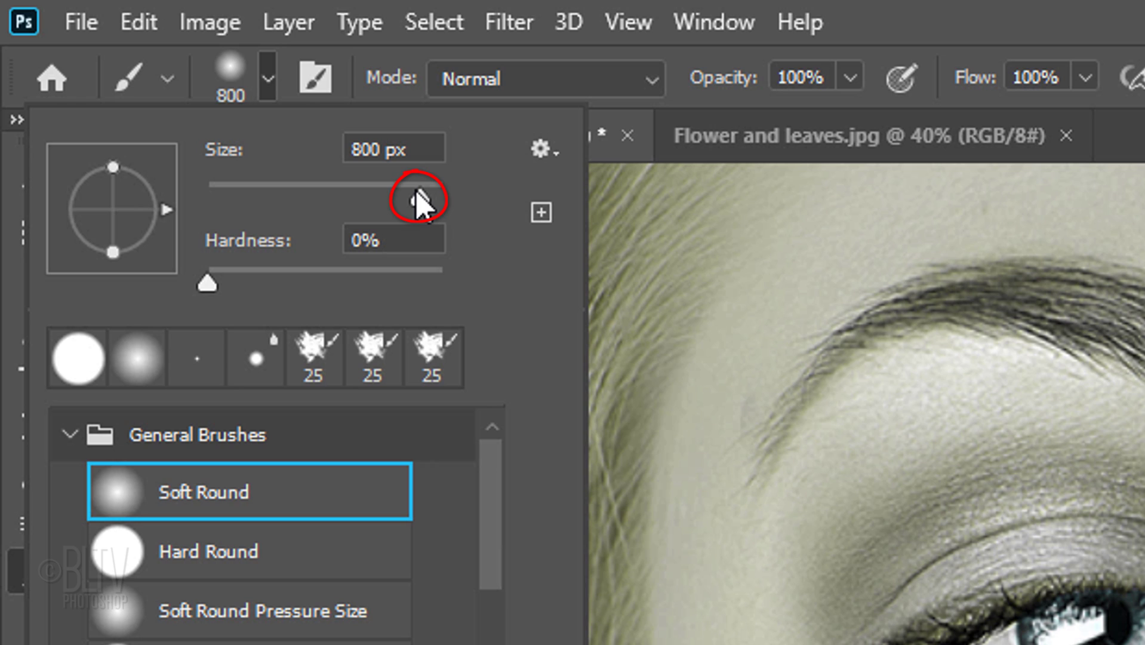
pyautogui.moveTo(417, 192); pyautogui.dragTo(274, 195)
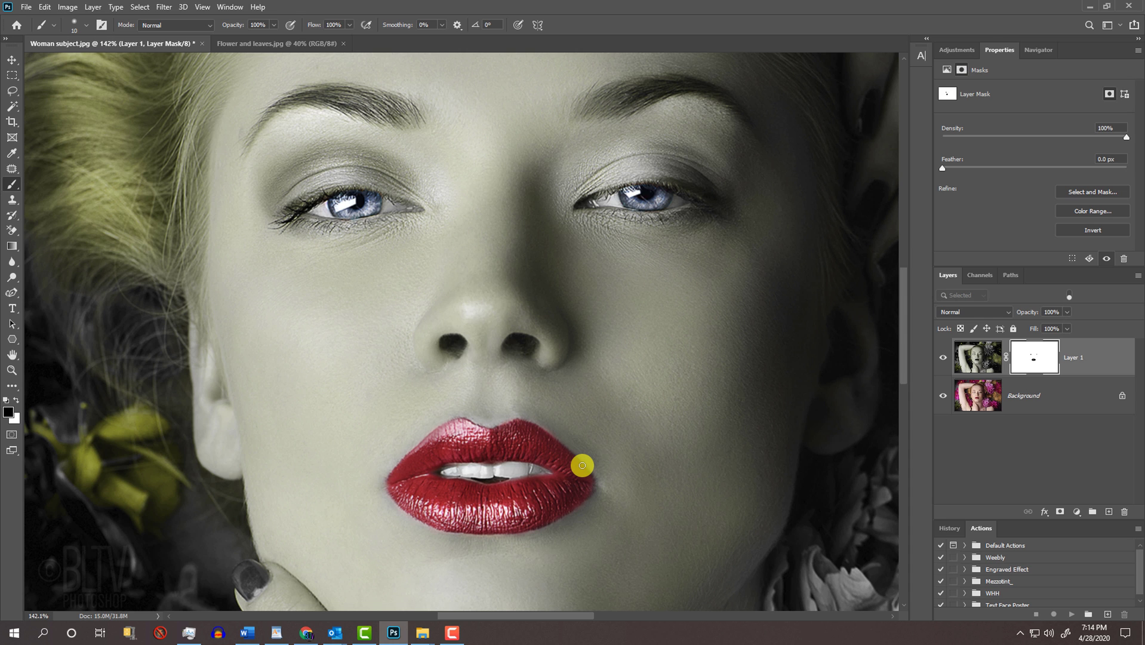
# Fit the whole Woman subject.psd portrait on screen to review the restored lips
pyautogui.hotkey('ctrl', '0')
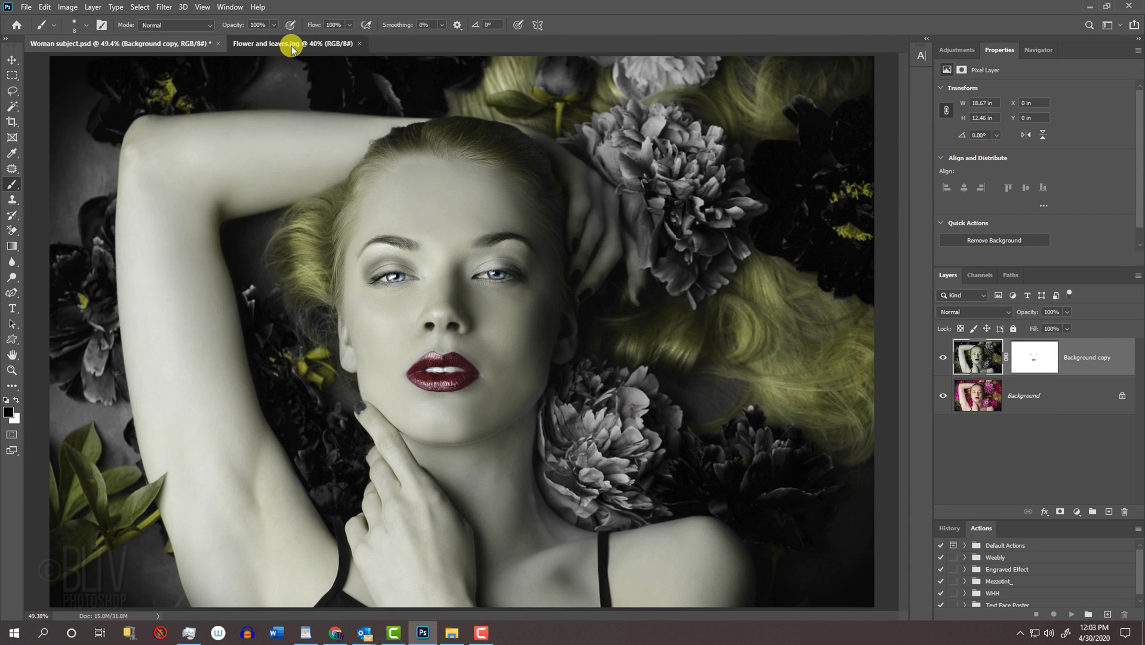
# Switch to Flower and leaves.jpg and check its Image Size: 2800 × 1869 px at 150 pixels/inch
pyautogui.click(291, 45)
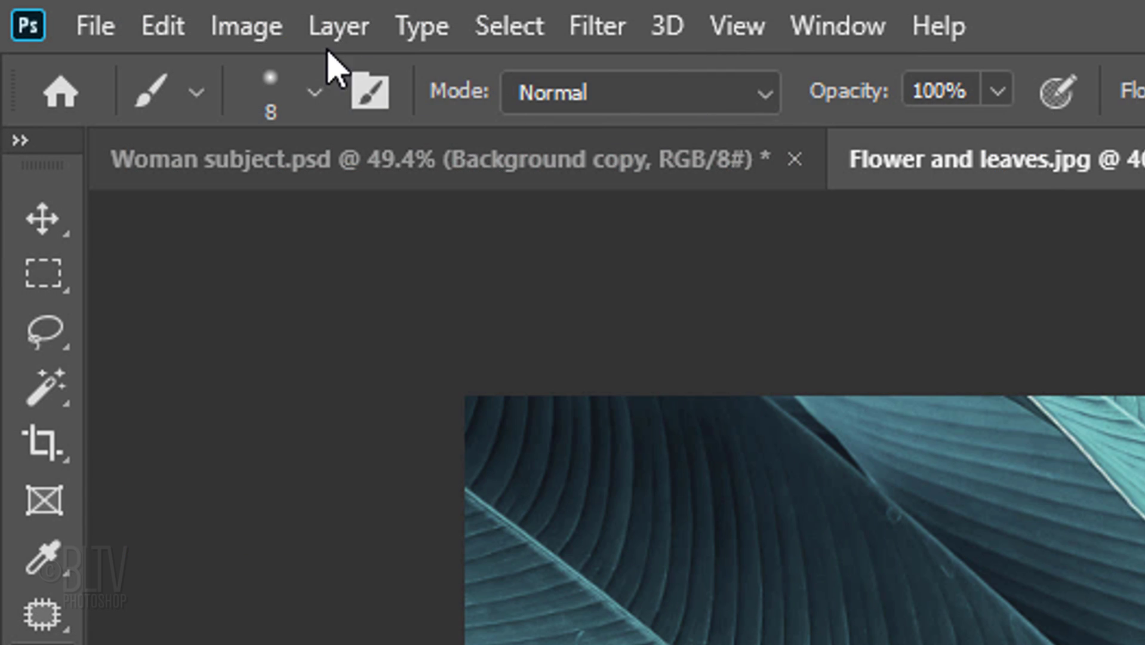
pyautogui.click(68, 8)
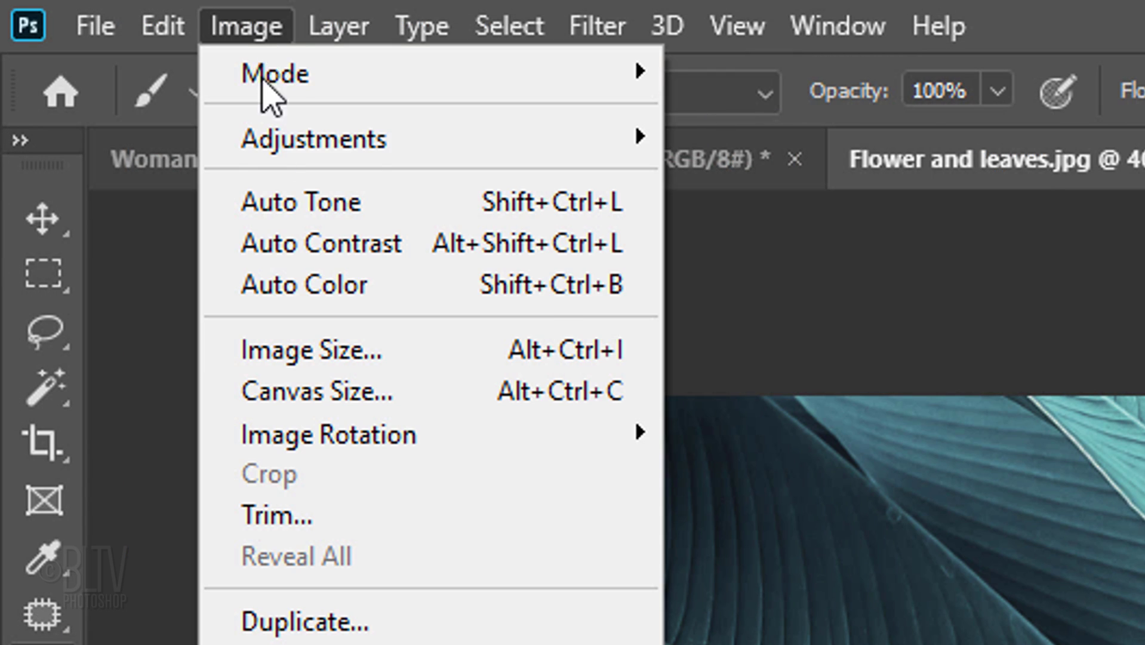
pyautogui.click(290, 358)
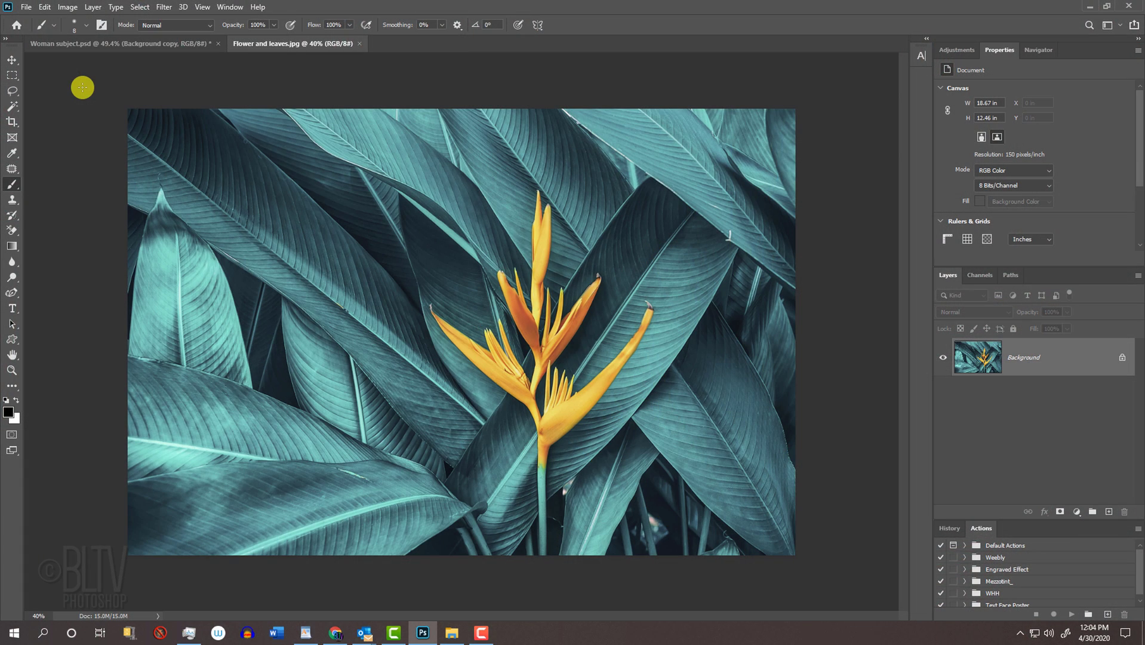
# Back in Woman subject.psd, check its Image Size, then stamp all visible layers into a new Layer 1
pyautogui.click(84, 43)
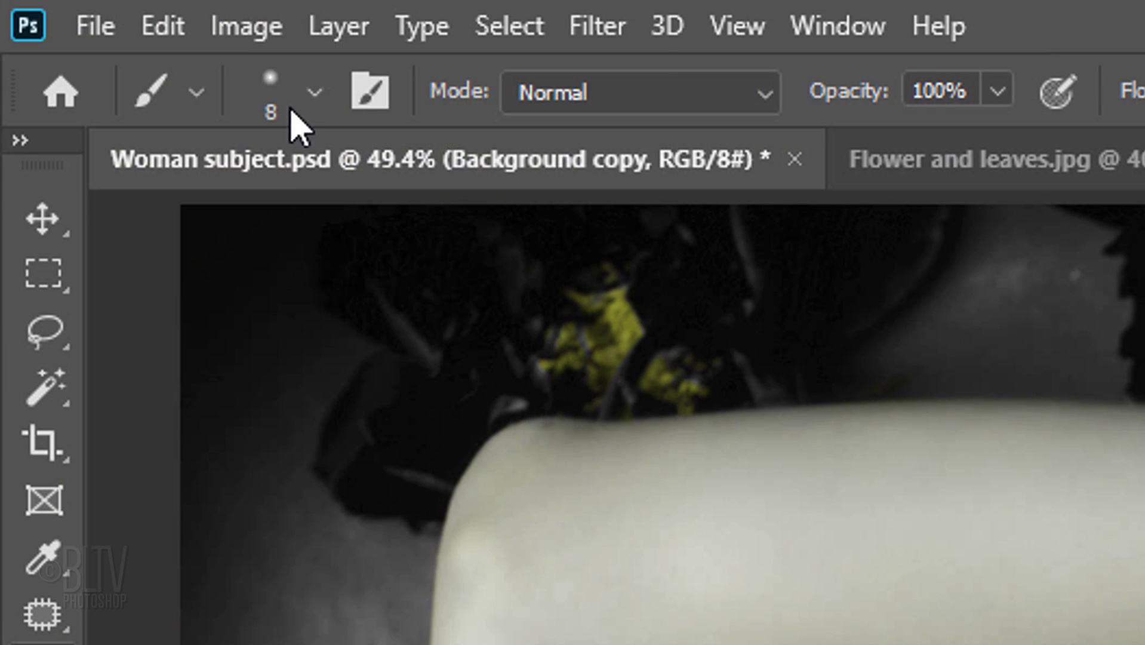
pyautogui.click(70, 8)
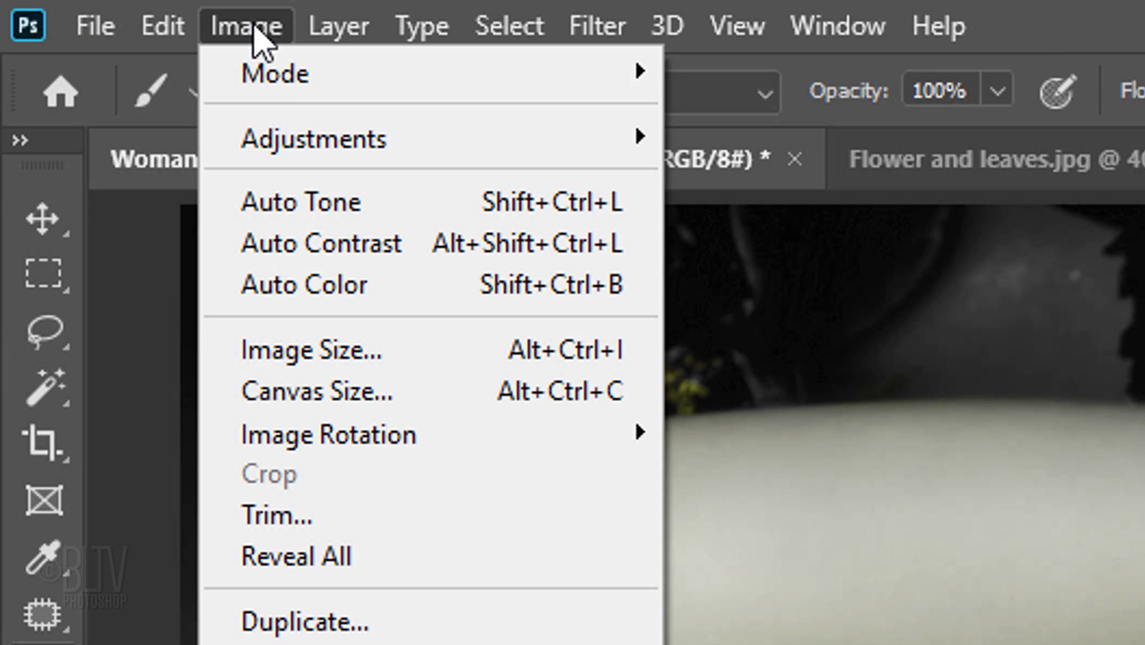
pyautogui.click(309, 358)
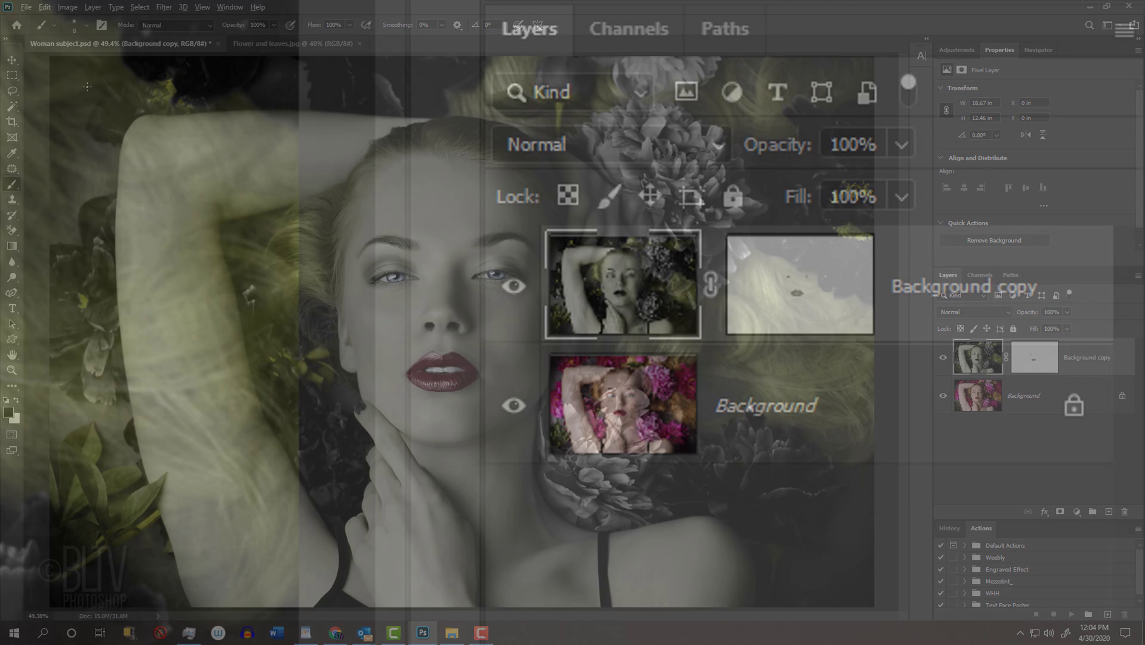
pyautogui.hotkey('ctrl', 'alt', 'shift', 'e')
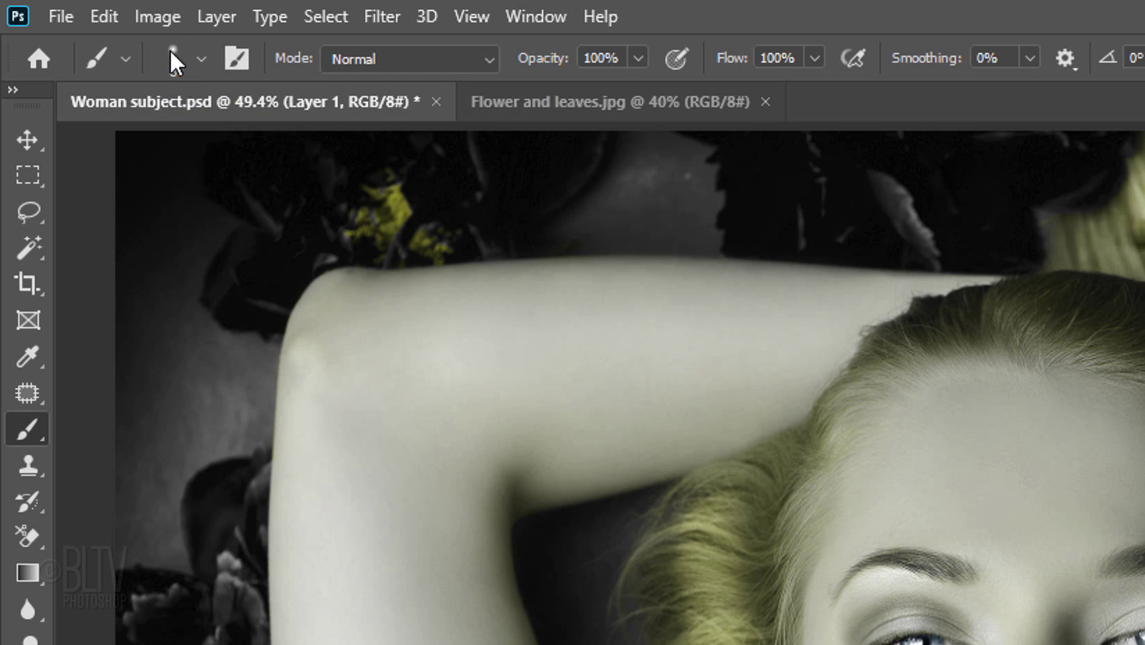
# Open Apply Image with Flower and leaves.jpg as the source document
pyautogui.click(157, 17)
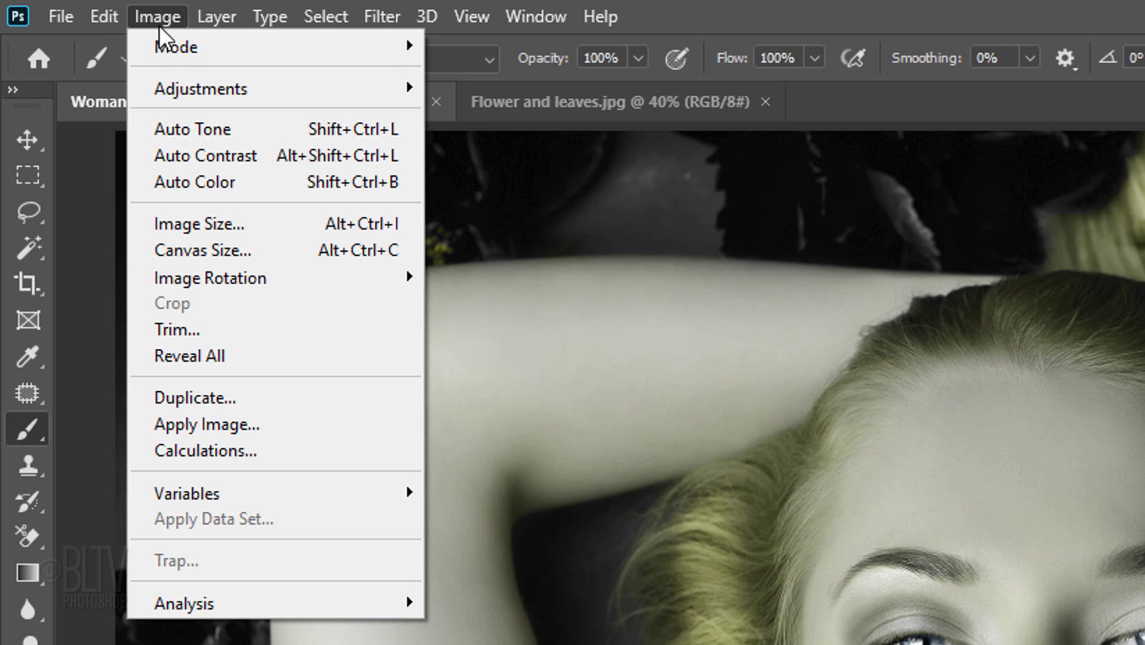
pyautogui.click(193, 424)
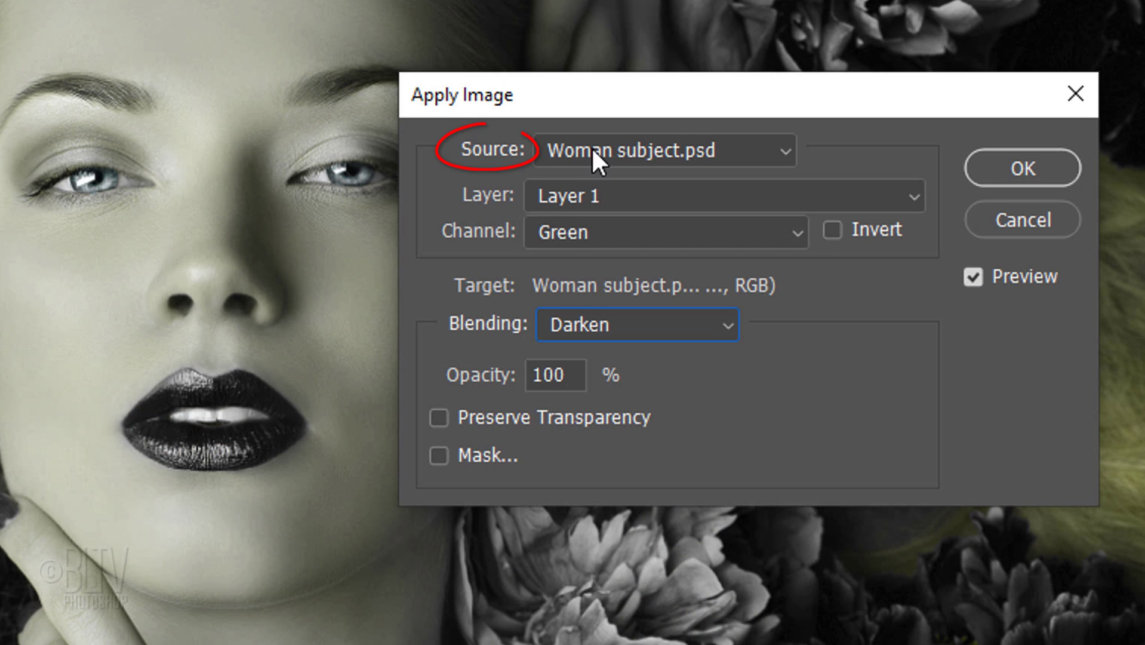
pyautogui.click(621, 148)
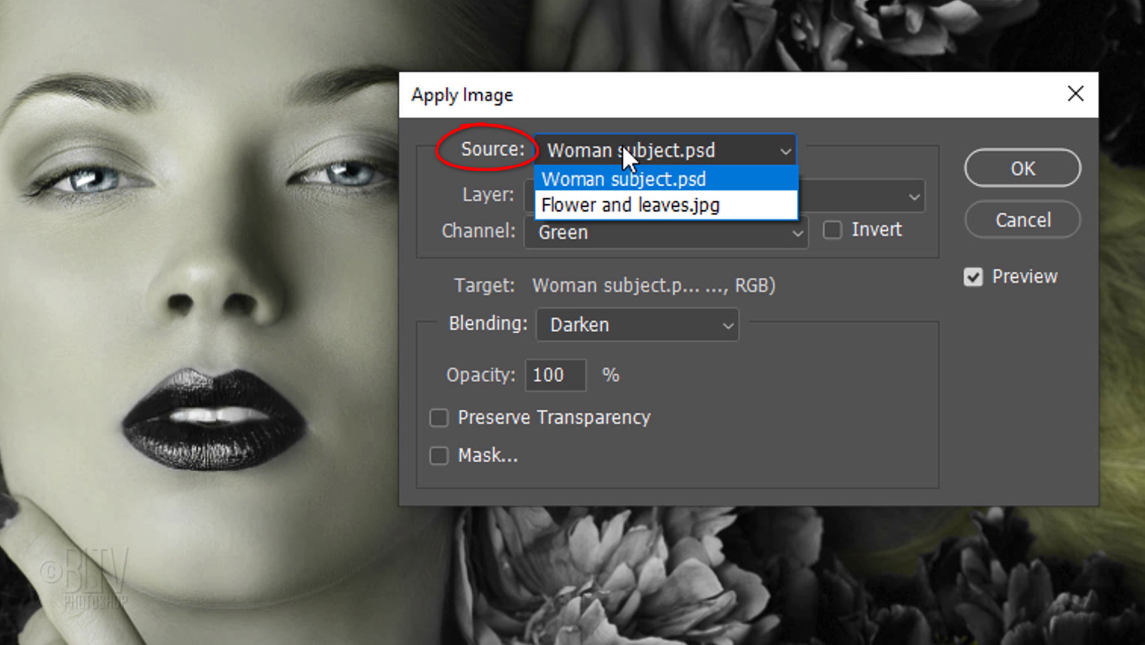
pyautogui.click(615, 199)
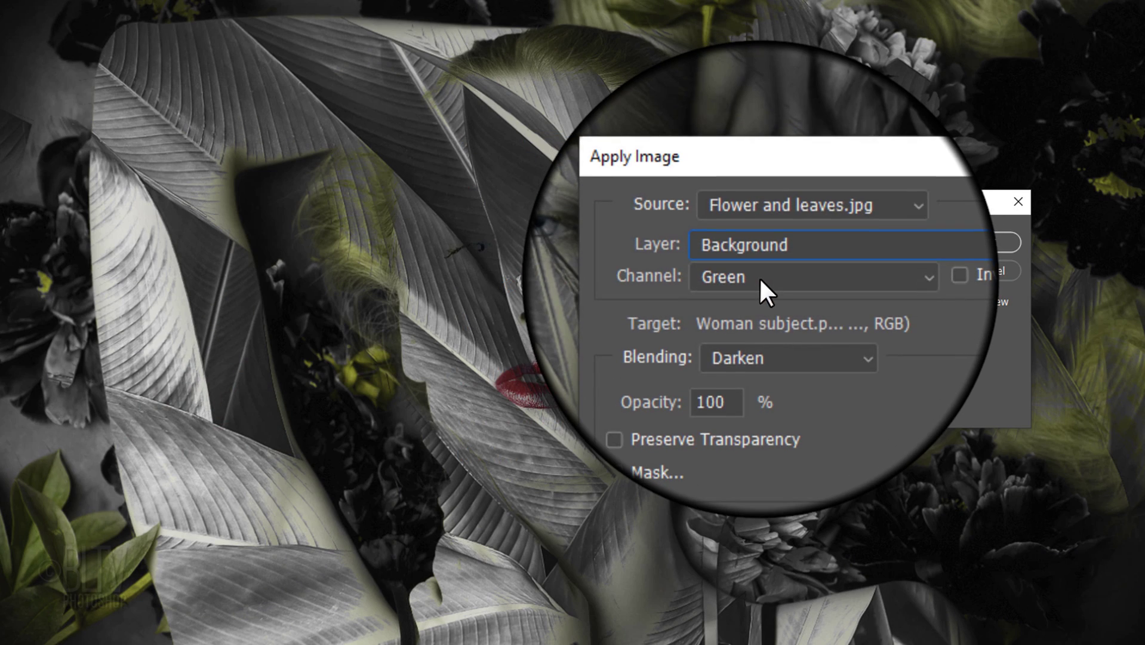
# Set the source channel to Green, after trying Red and Blue, and blend in Overlay mode
pyautogui.click(603, 233)
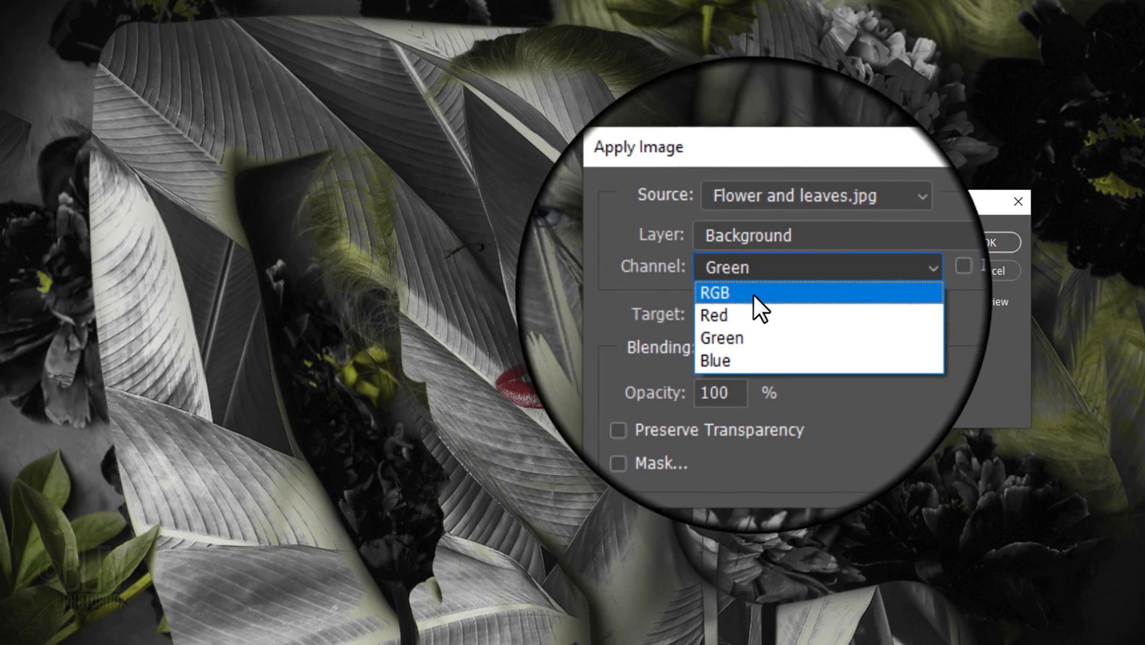
pyautogui.click(755, 316)
pyautogui.press('Down')
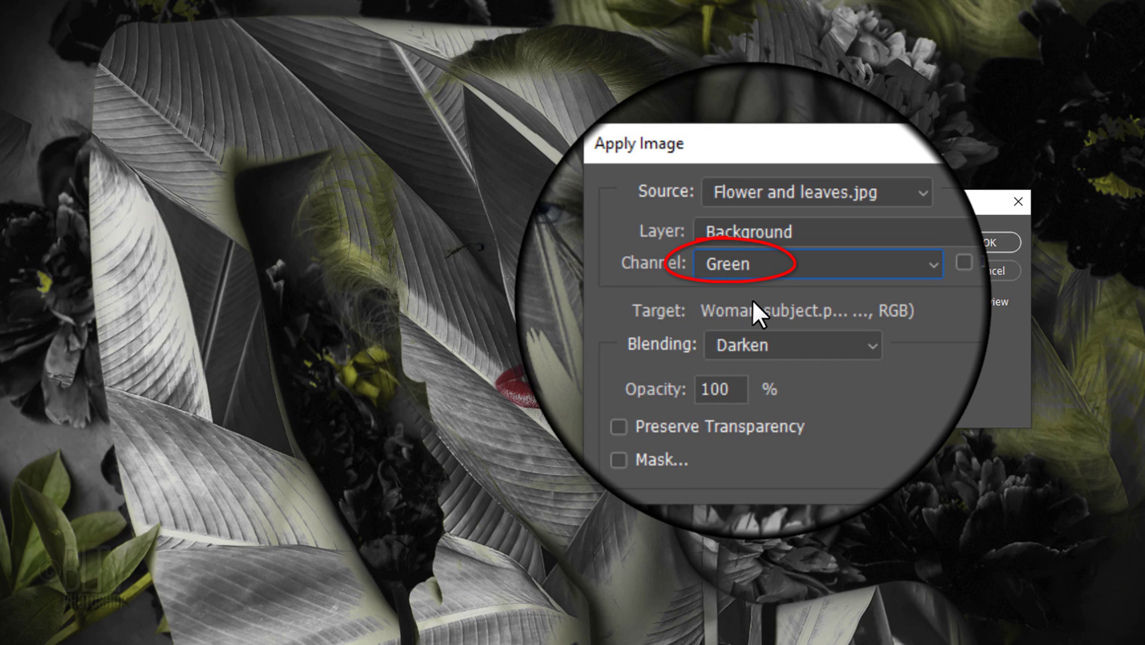
pyautogui.press('Down')
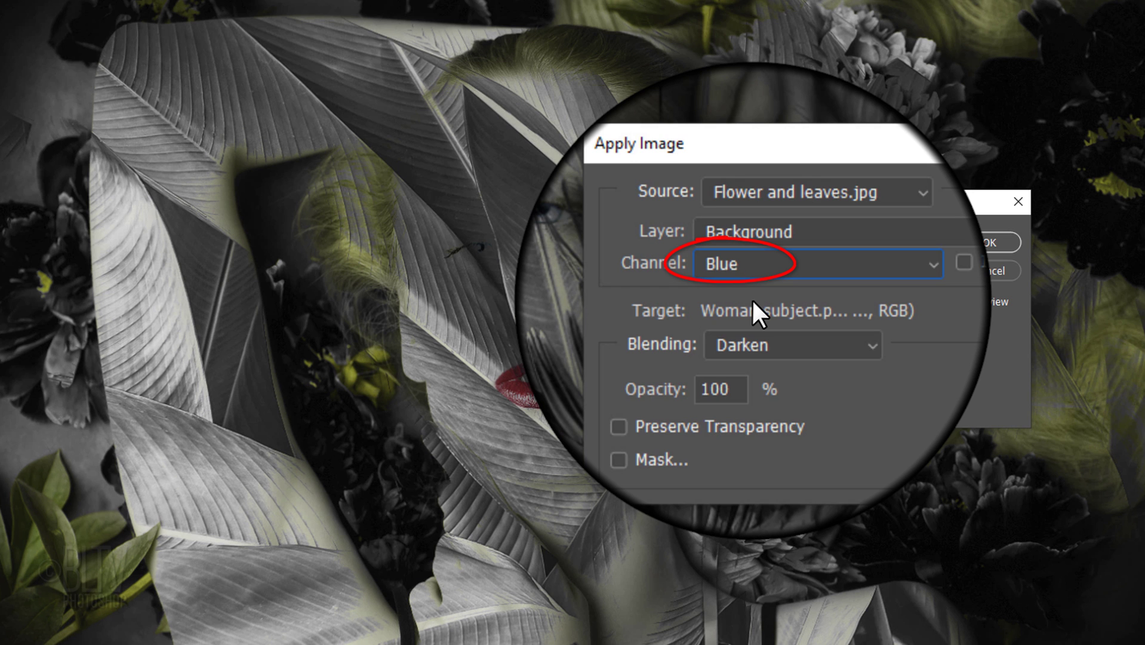
pyautogui.press('Up')
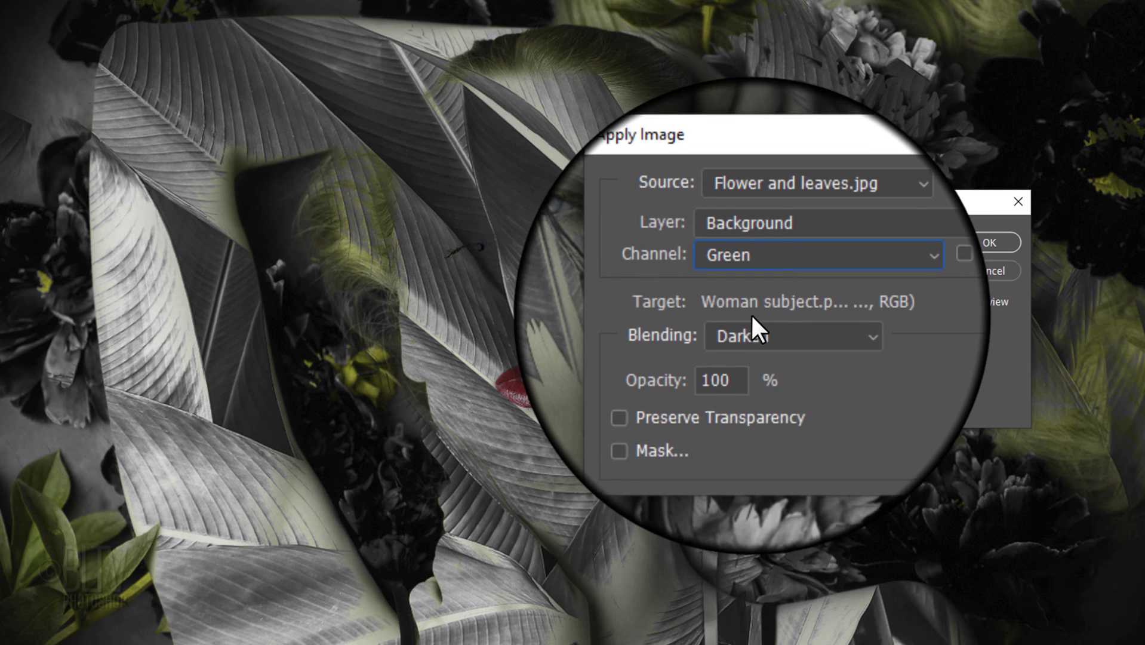
pyautogui.click(753, 344)
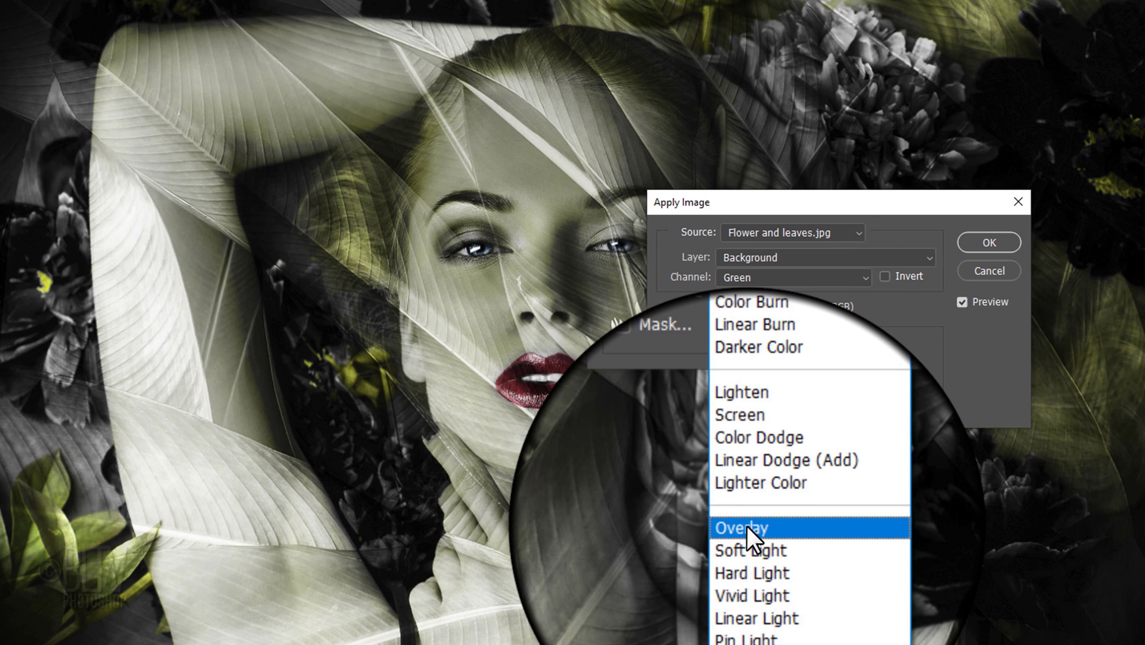
pyautogui.click(747, 526)
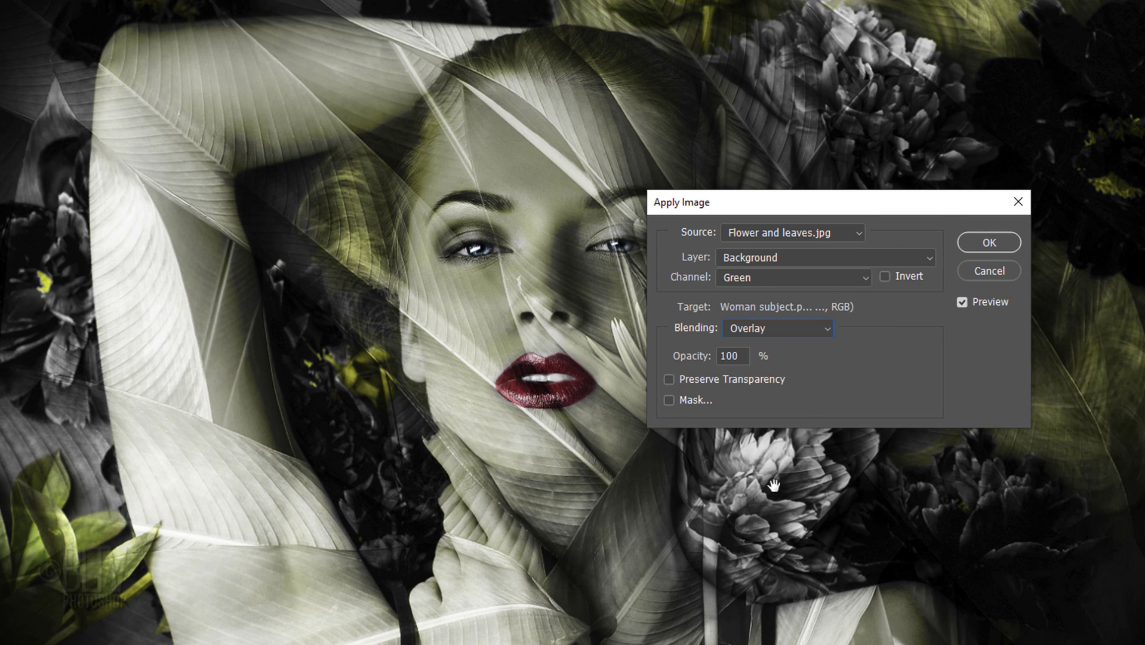